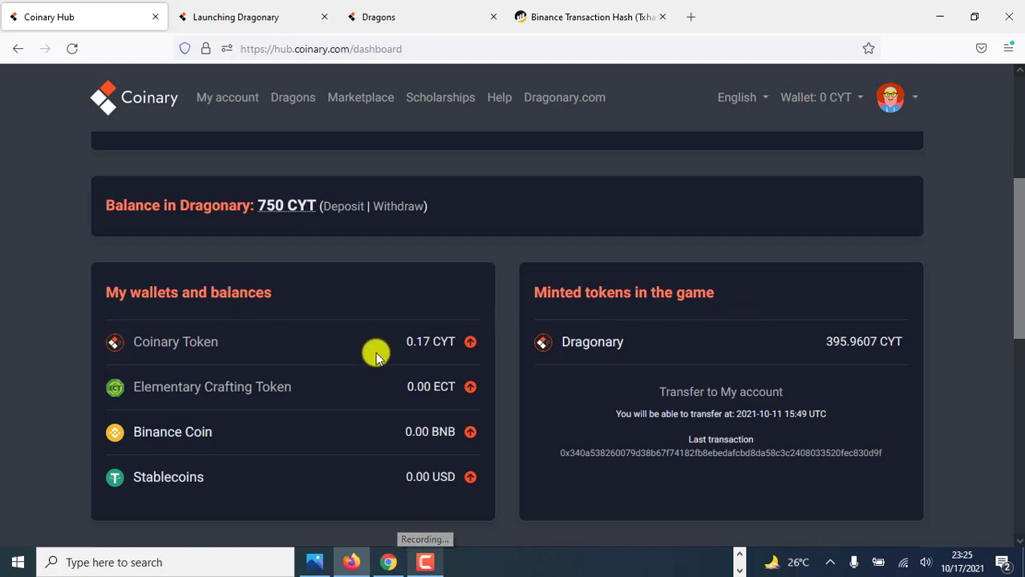
Compare the CYT holdings in the MetaMask wallet in Chrome with the Coinary Hub balances in Firefox.
click(388, 563)
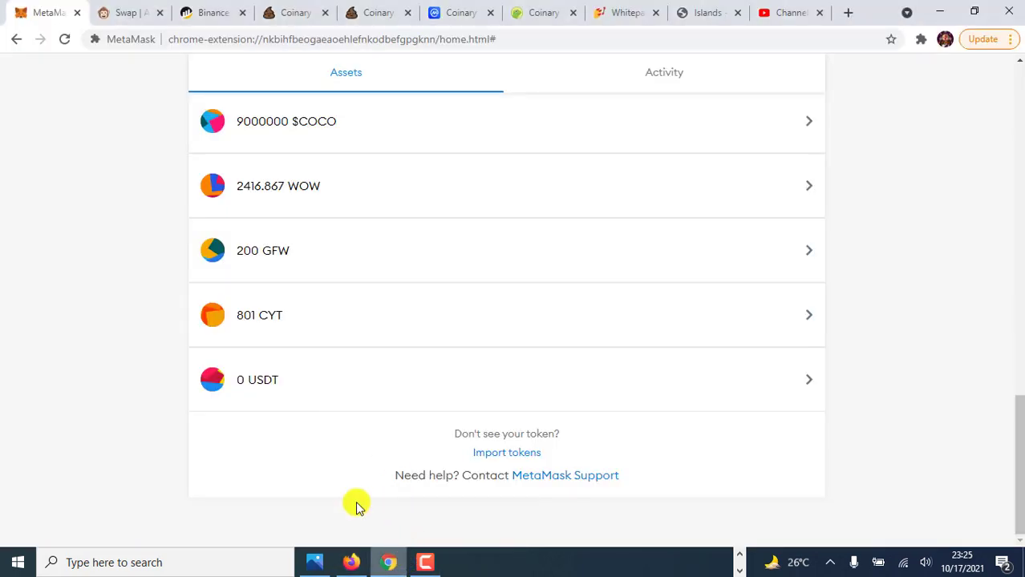
click(351, 563)
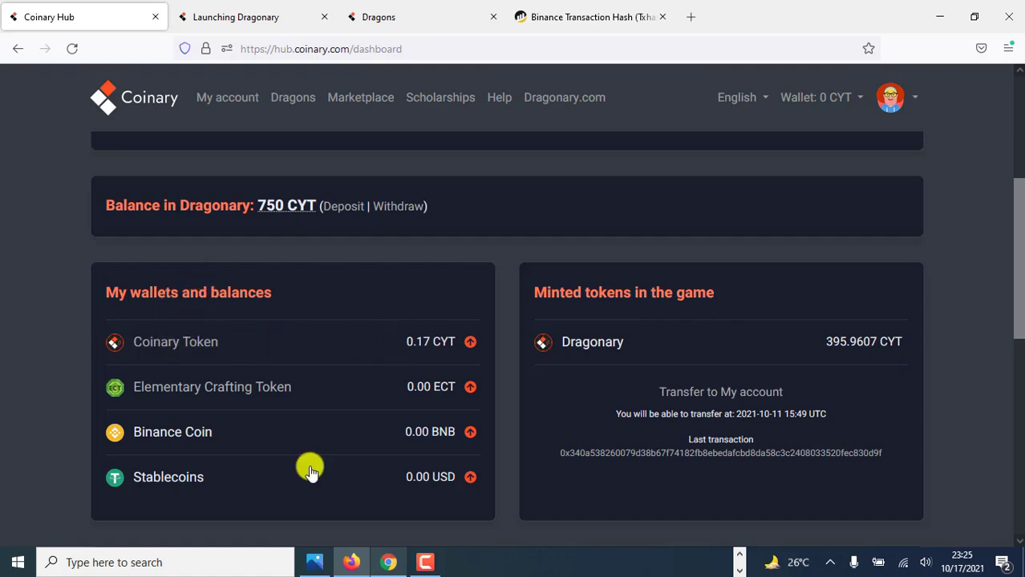
click(386, 564)
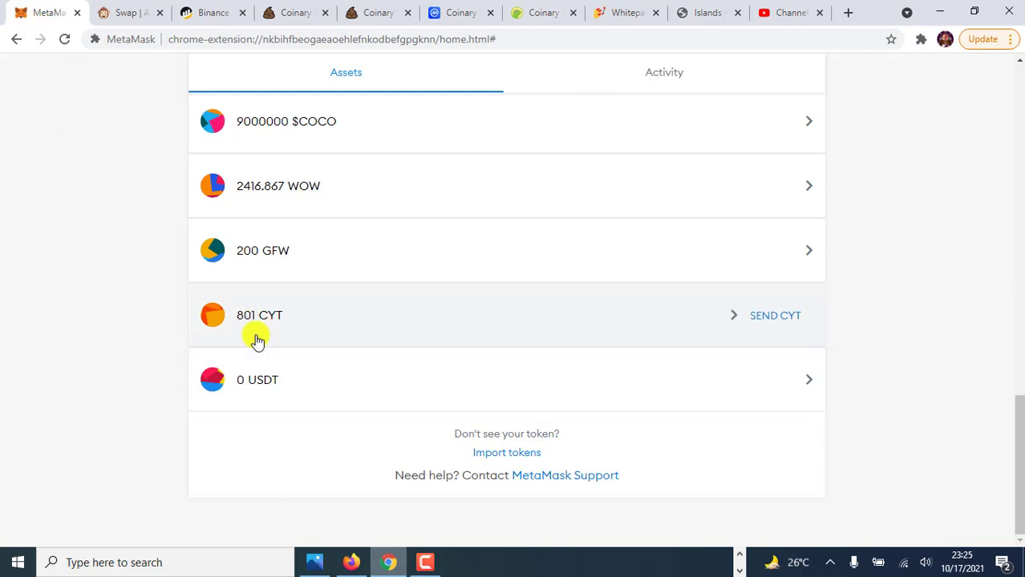
click(353, 561)
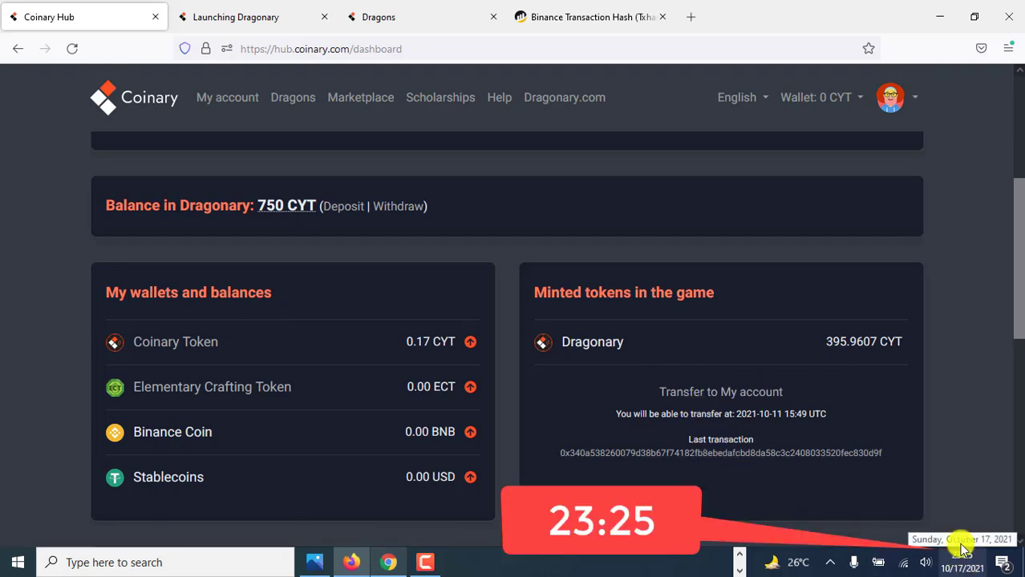
Transfer the minted Dragonary tokens to My account and review the wallet balances and minted tokens sections.
click(767, 394)
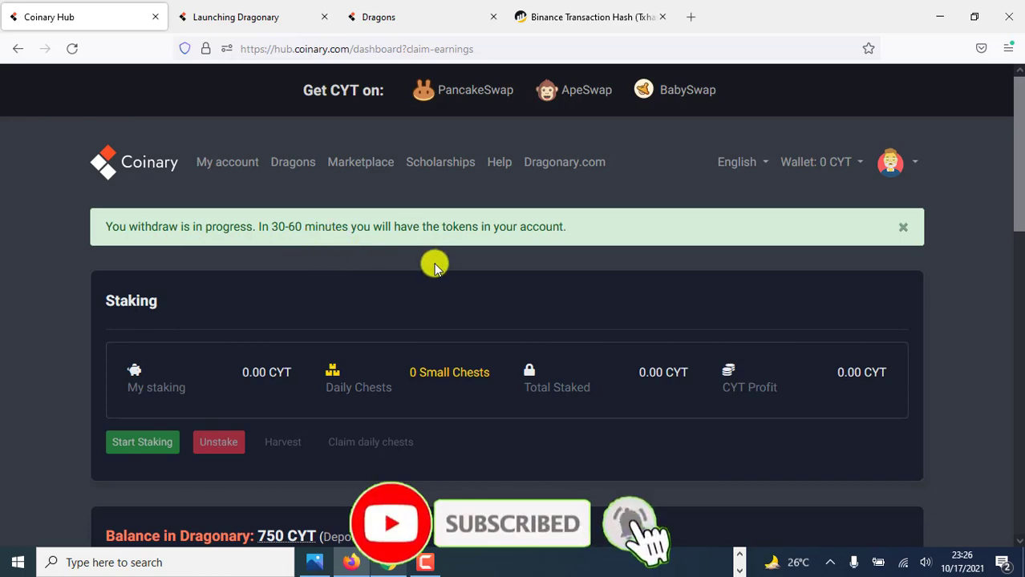
scroll(675, 347, down, 1)
scroll(818, 411, down, 2)
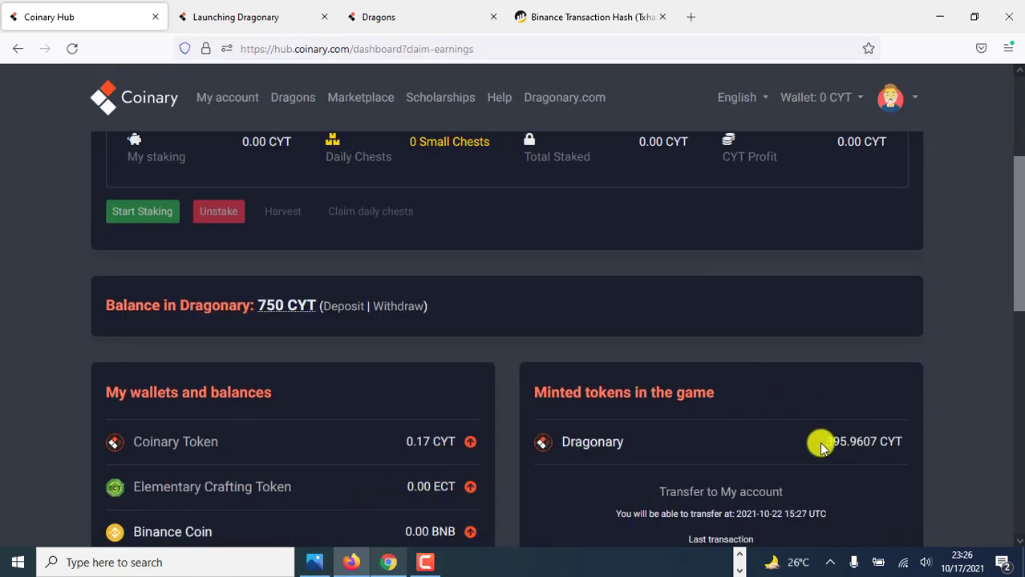
scroll(819, 442, down, 2)
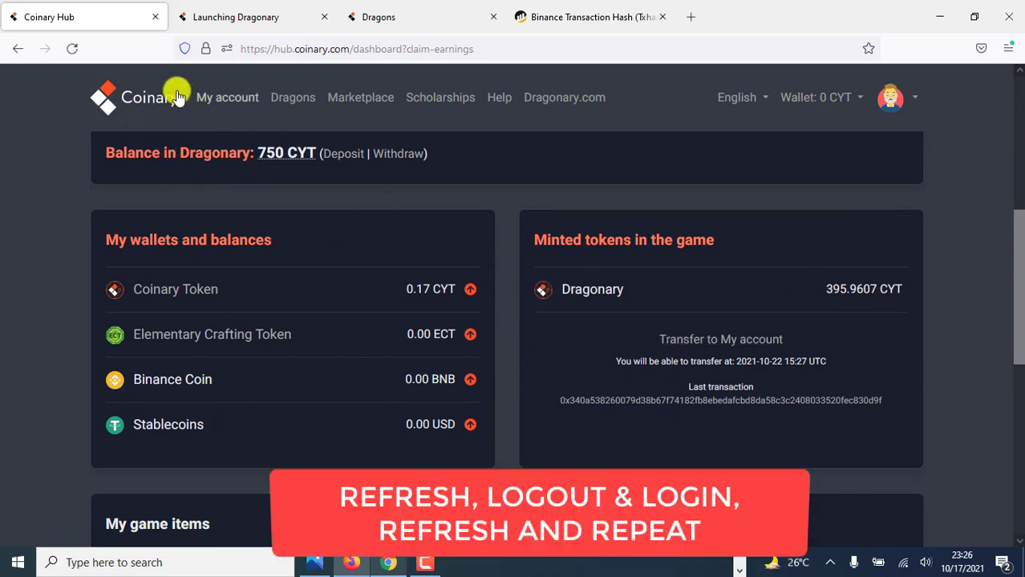
Reload the Coinary dashboard repeatedly to check whether the Coinary Token balance has updated.
click(72, 52)
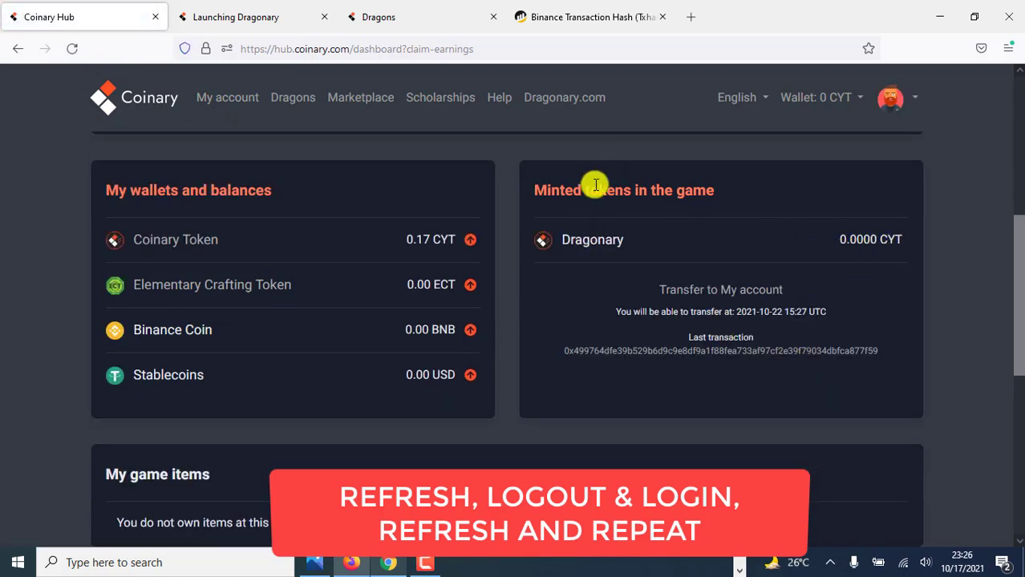
scroll(1015, 265, up, 2)
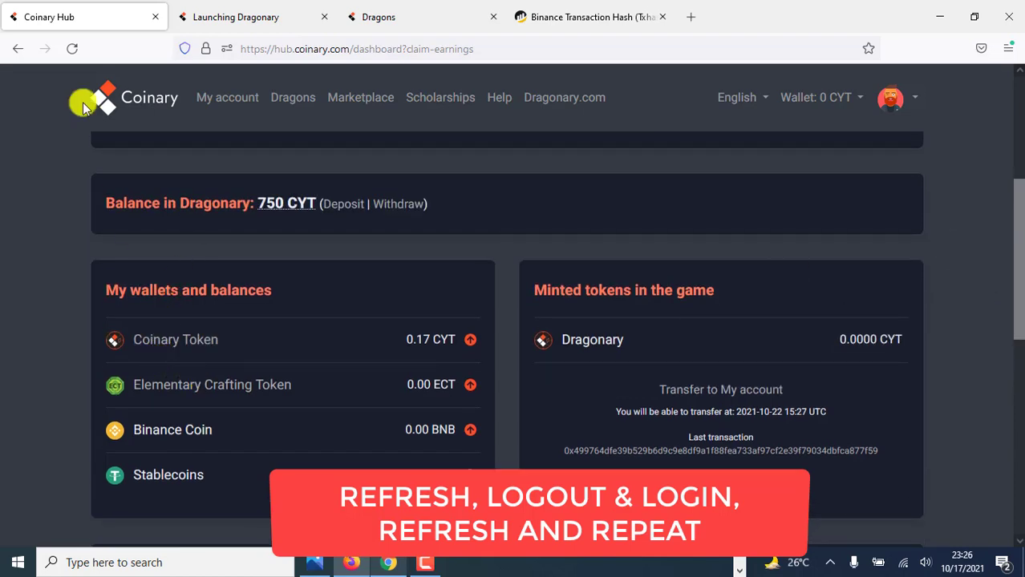
click(70, 49)
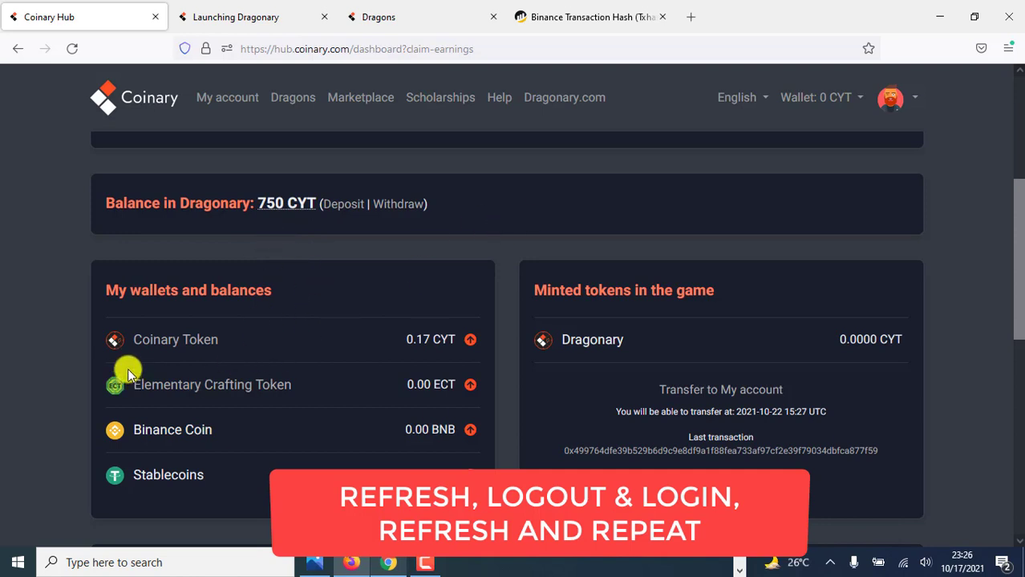
click(71, 52)
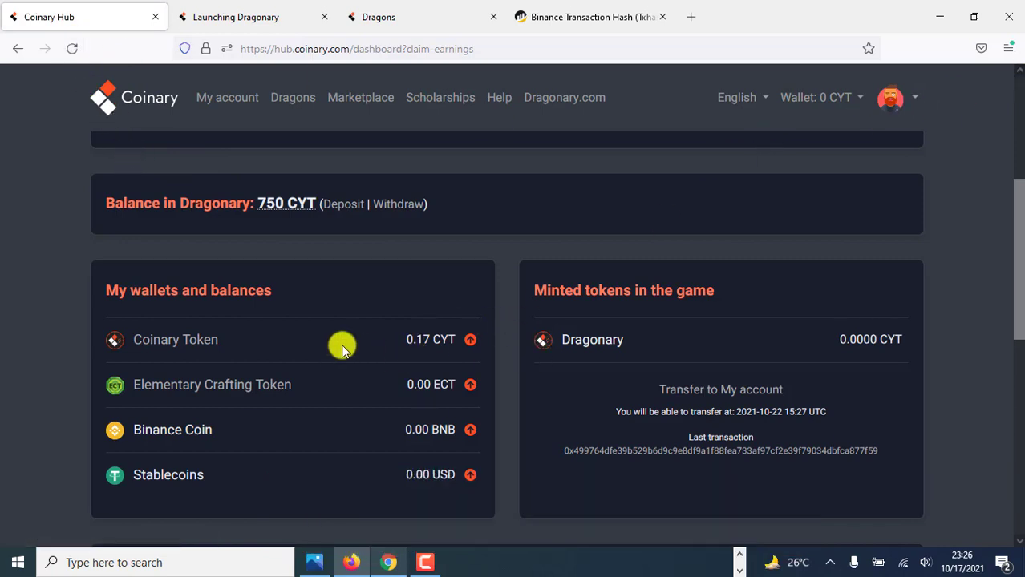
Log out of Coinary Hub, sign back in with Google, and reload the dashboard to check the wallet balances.
click(910, 99)
click(912, 201)
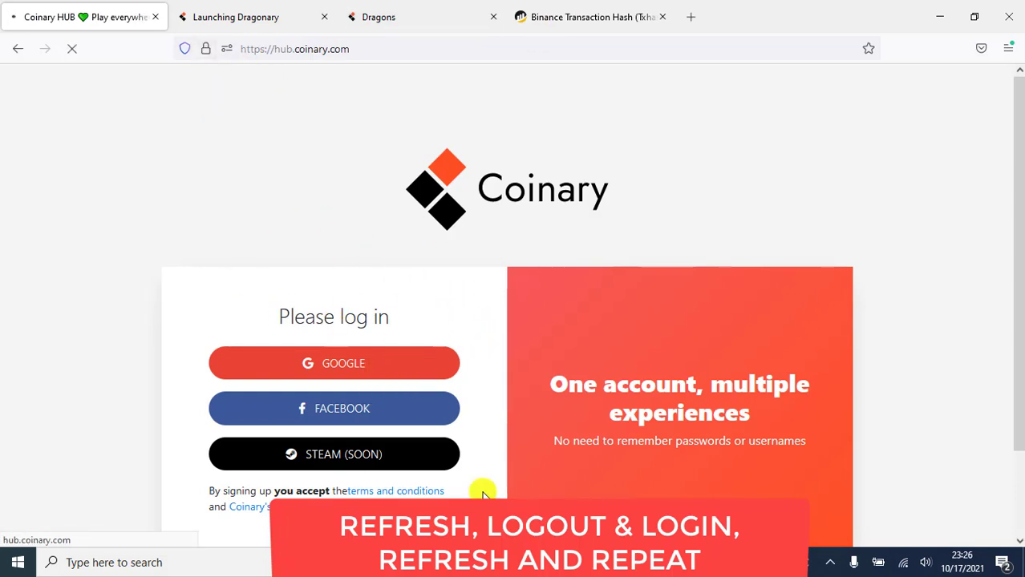
click(339, 351)
scroll(489, 308, down, 4)
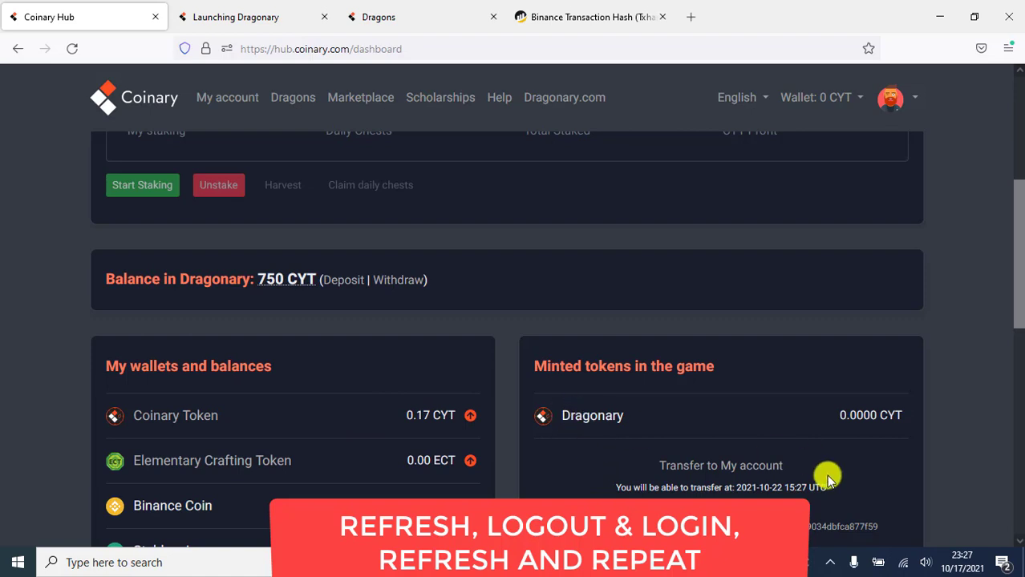
click(72, 50)
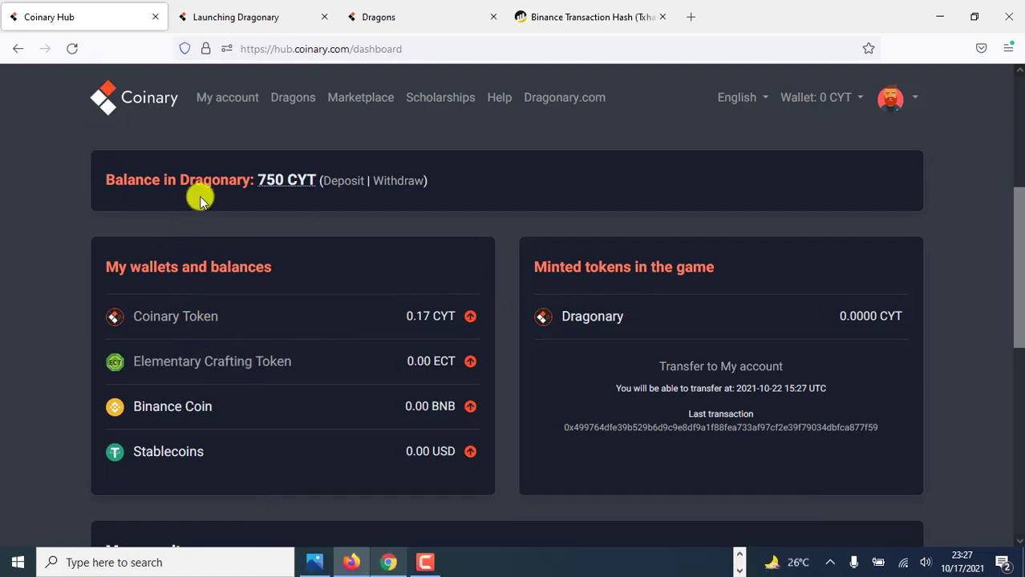
click(78, 51)
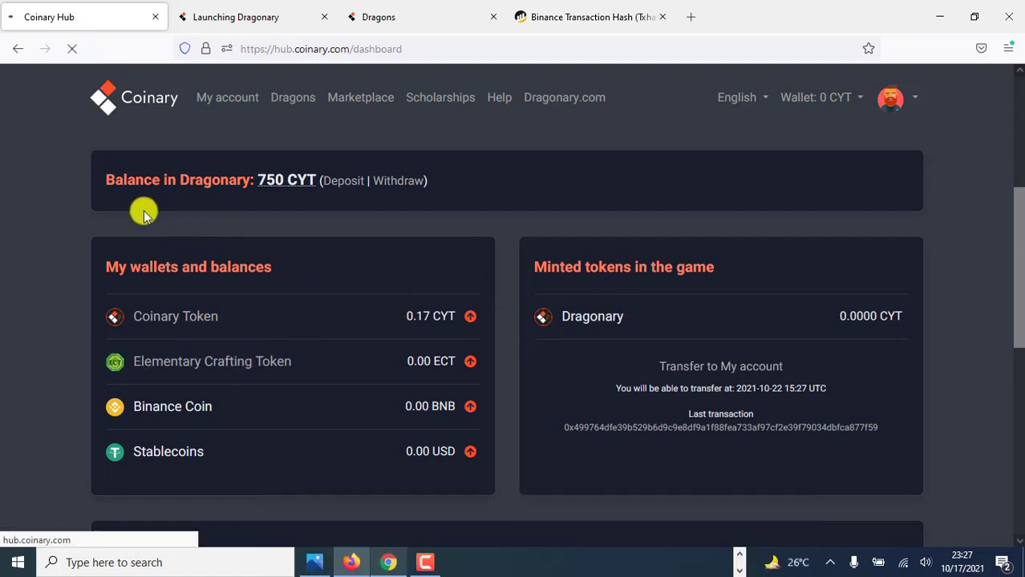
Log out and sign back in a second time, and reload the dashboard's wallet balances.
click(914, 98)
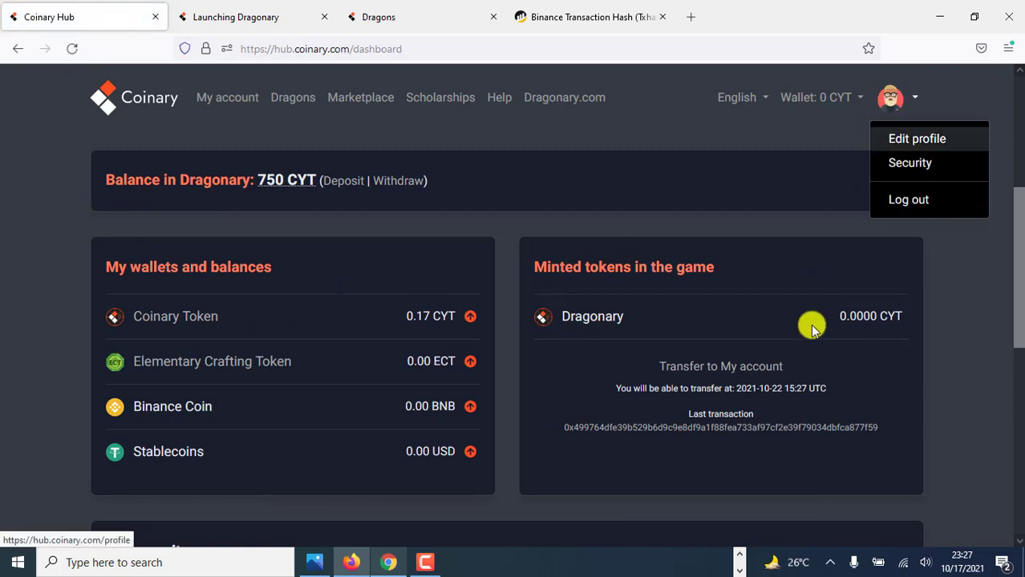
click(890, 202)
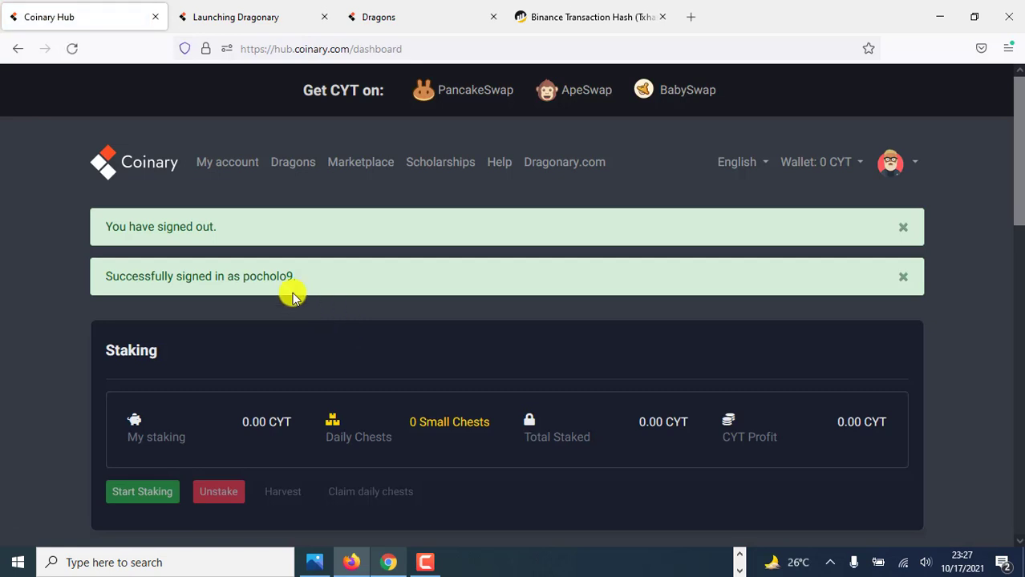
scroll(292, 292, down, 3)
scroll(292, 295, down, 2)
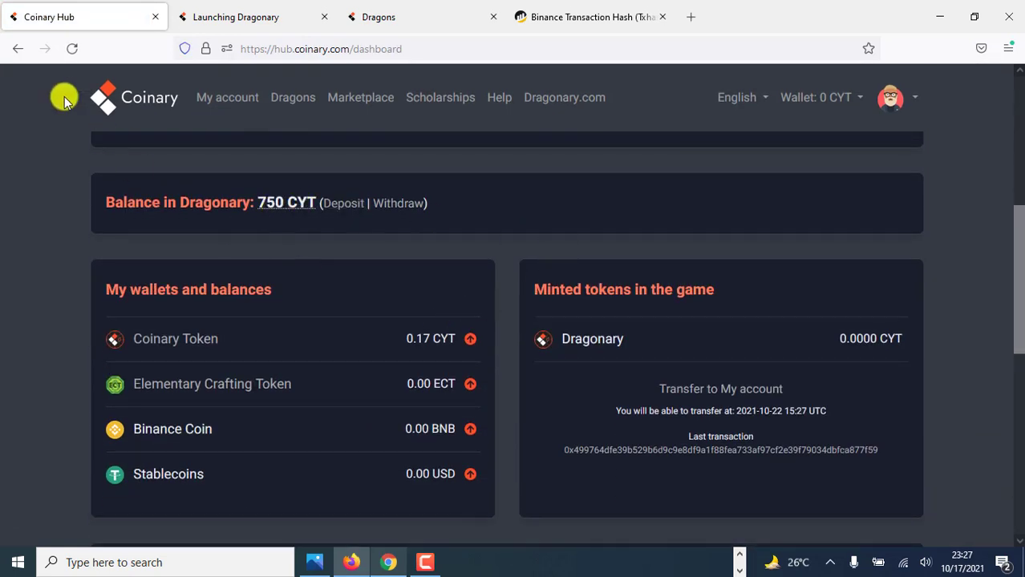
click(72, 50)
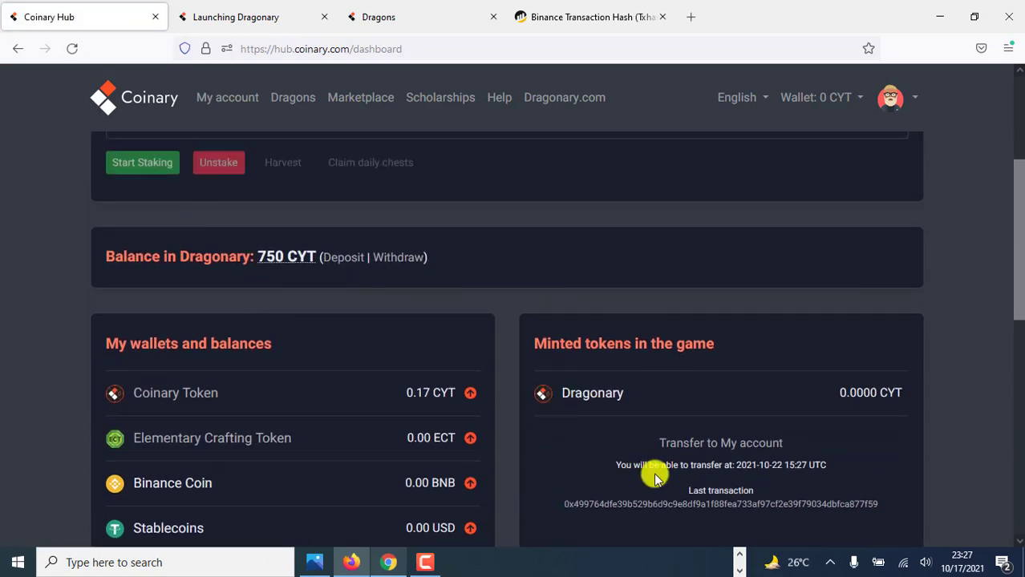
Open the last transaction hash in a new tab and examine its status and transferred tokens on BscScan.
right_click(712, 507)
click(778, 293)
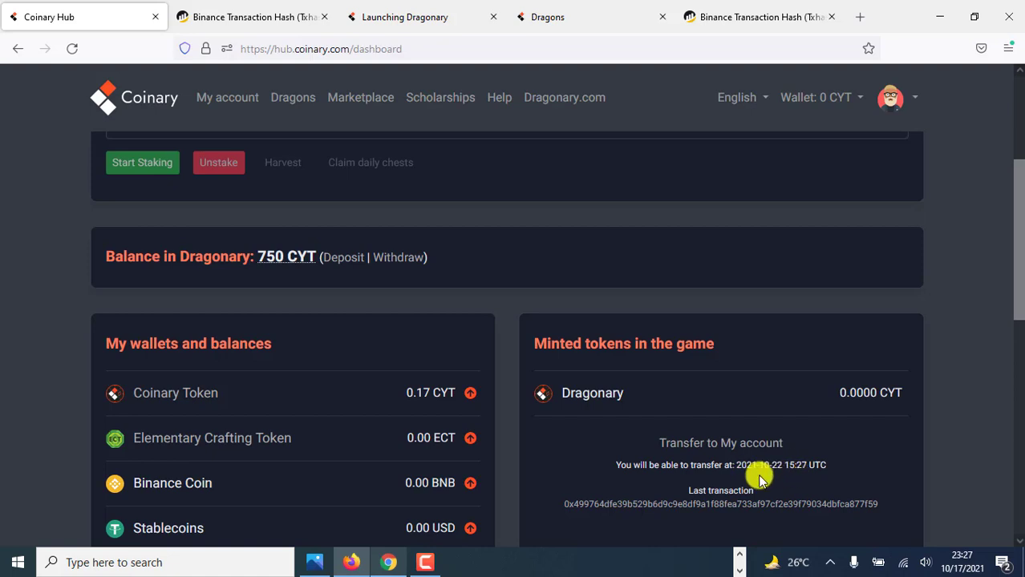
click(272, 24)
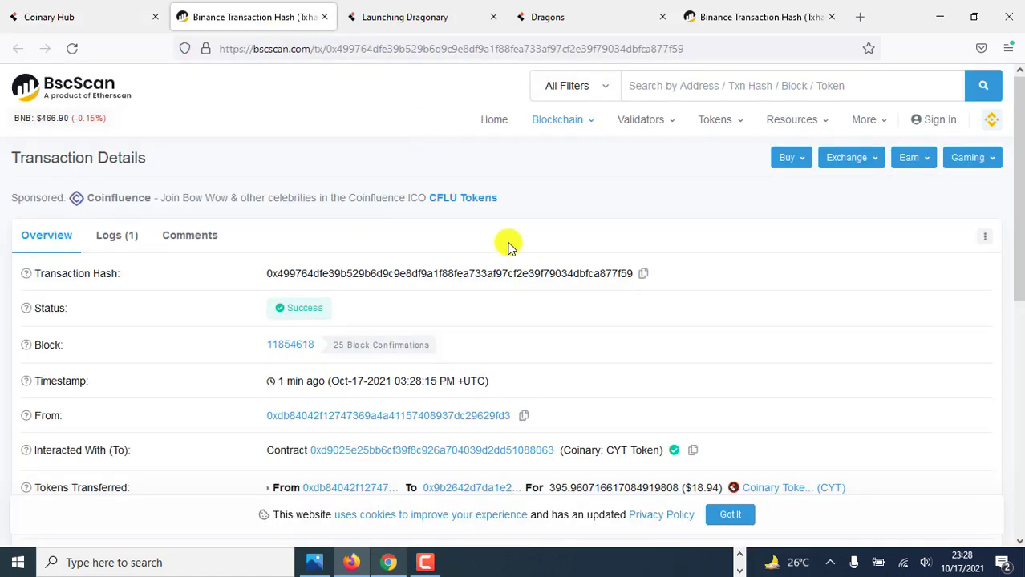
scroll(488, 254, down, 3)
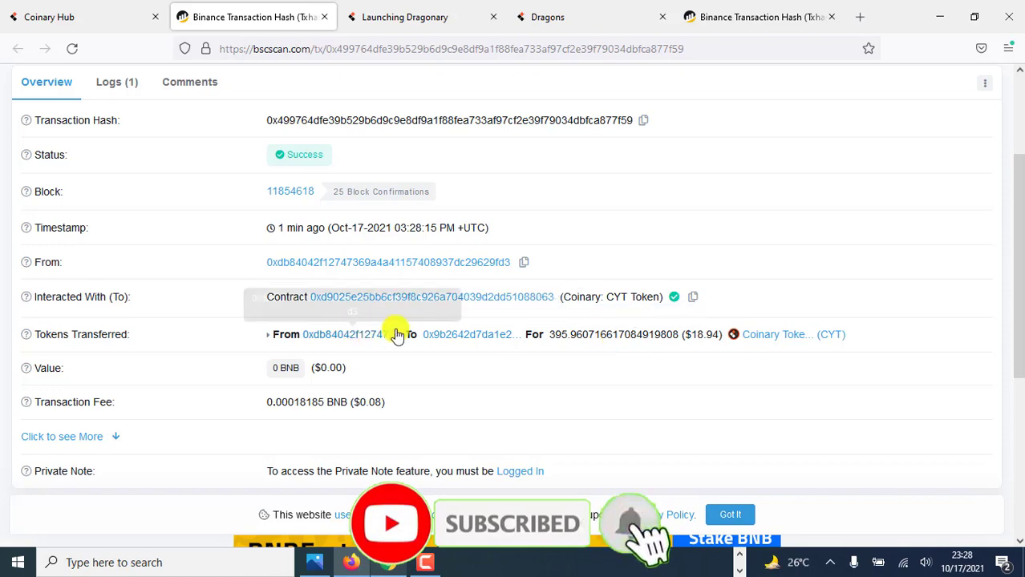
Return to the Coinary dashboard, reload it, and log out and back in to recheck the Coinary Token balance.
click(94, 21)
click(71, 49)
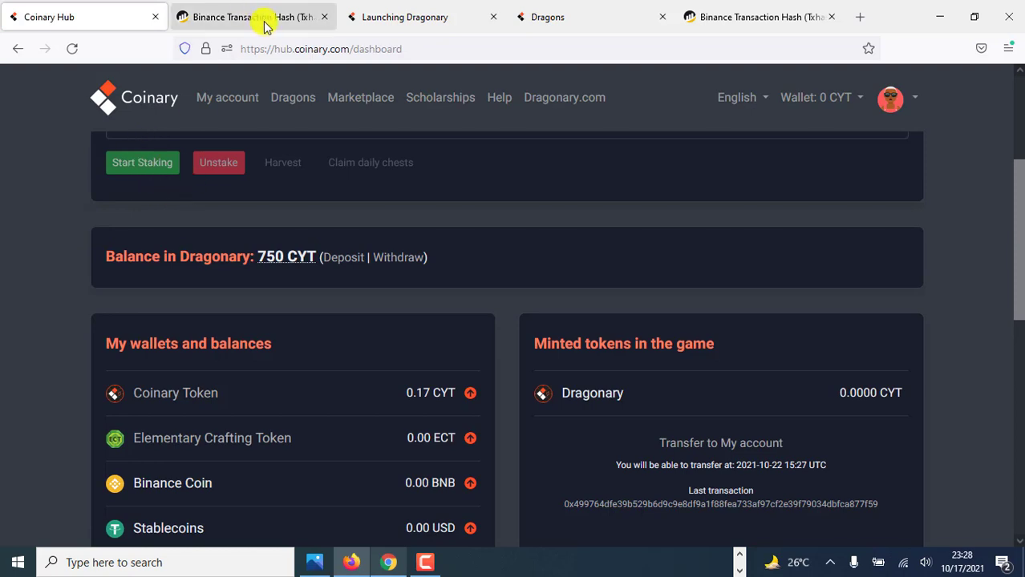
click(110, 170)
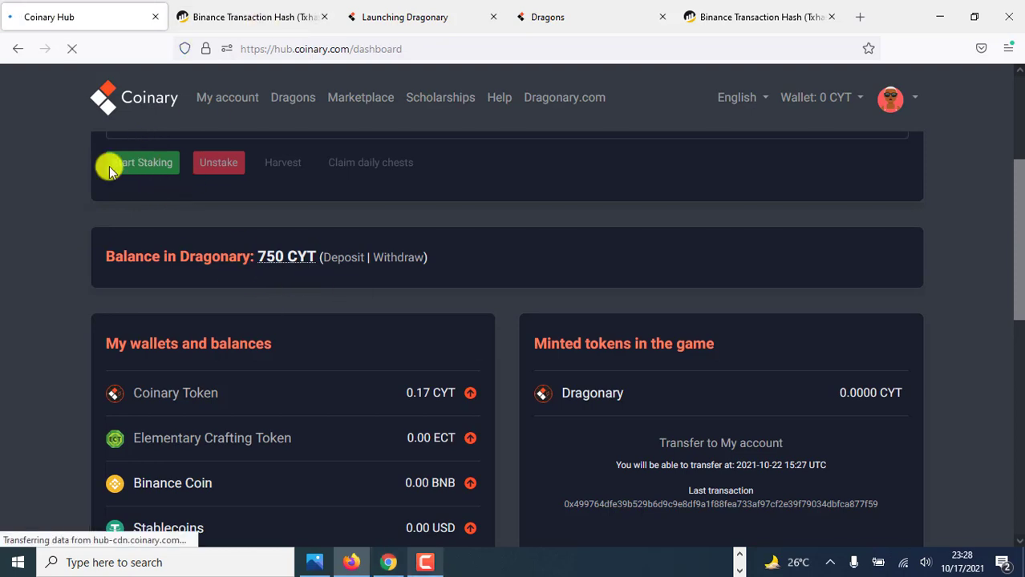
click(902, 104)
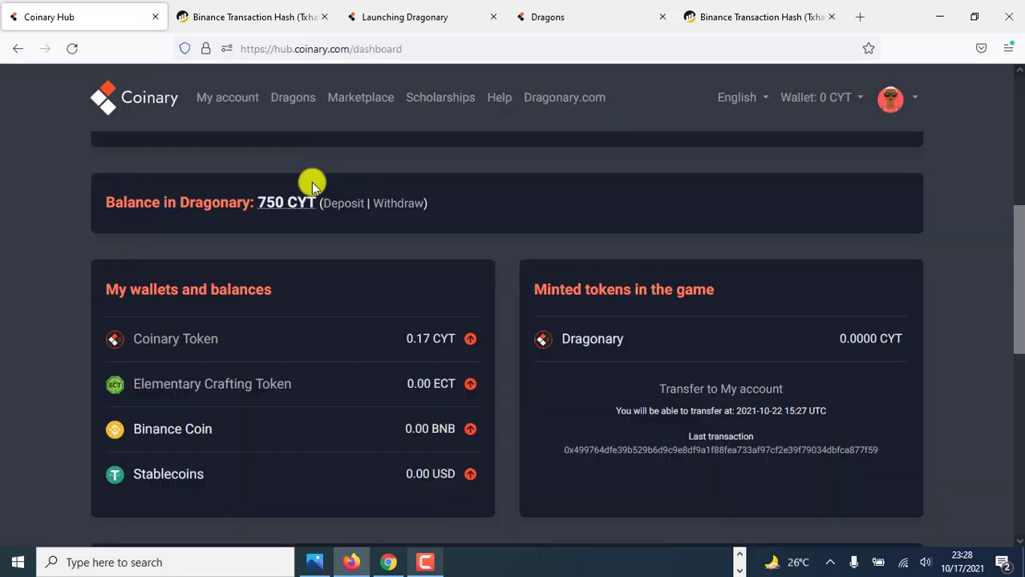
scroll(311, 183, down, 2)
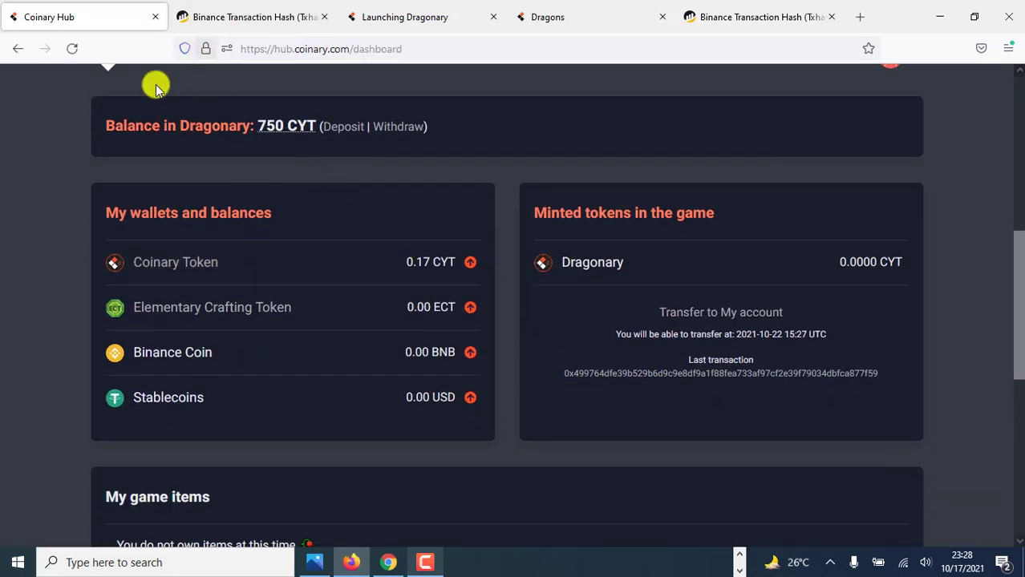
Recheck the transaction's timestamp and transferred tokens on BscScan against the Coinary dashboard.
click(244, 16)
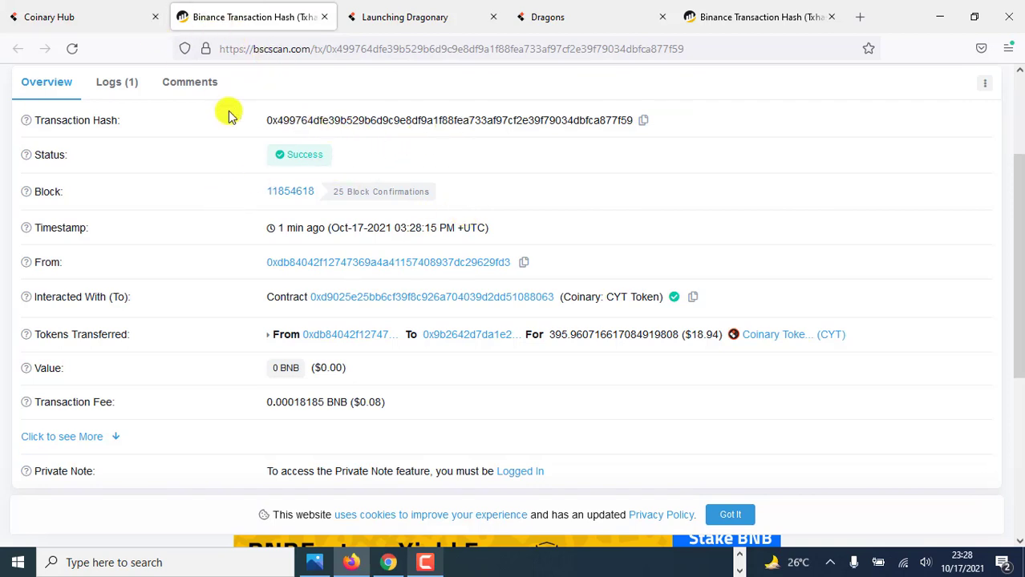
click(109, 23)
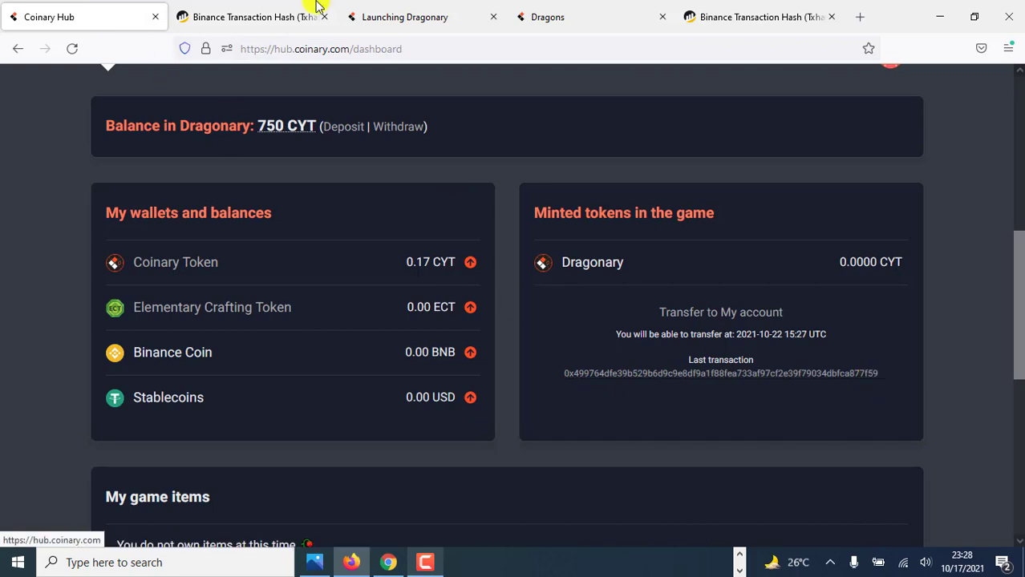
click(303, 29)
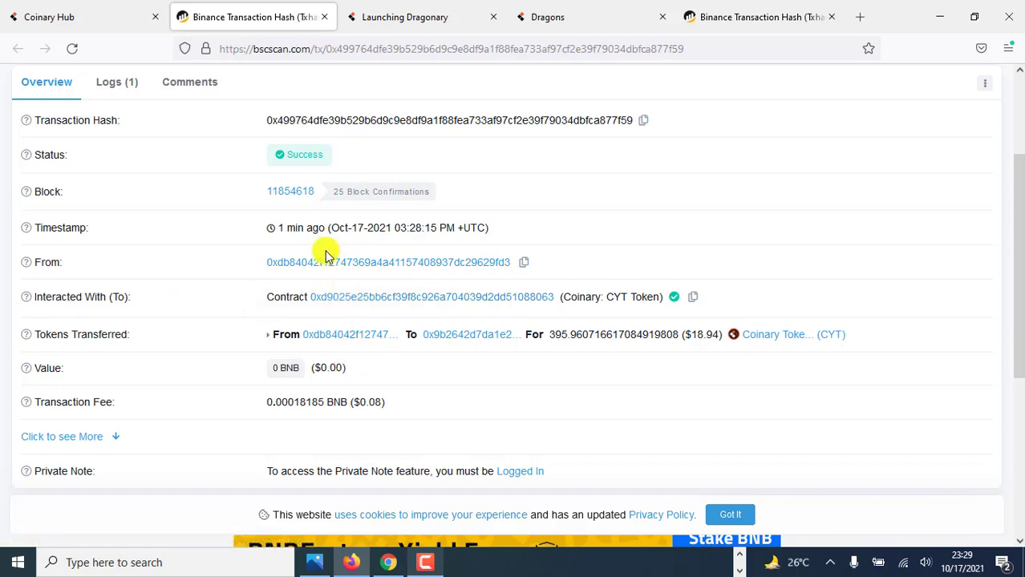
Reload the Coinary dashboard, log out and sign in once more, and check the Coinary Token wallet balance.
click(108, 15)
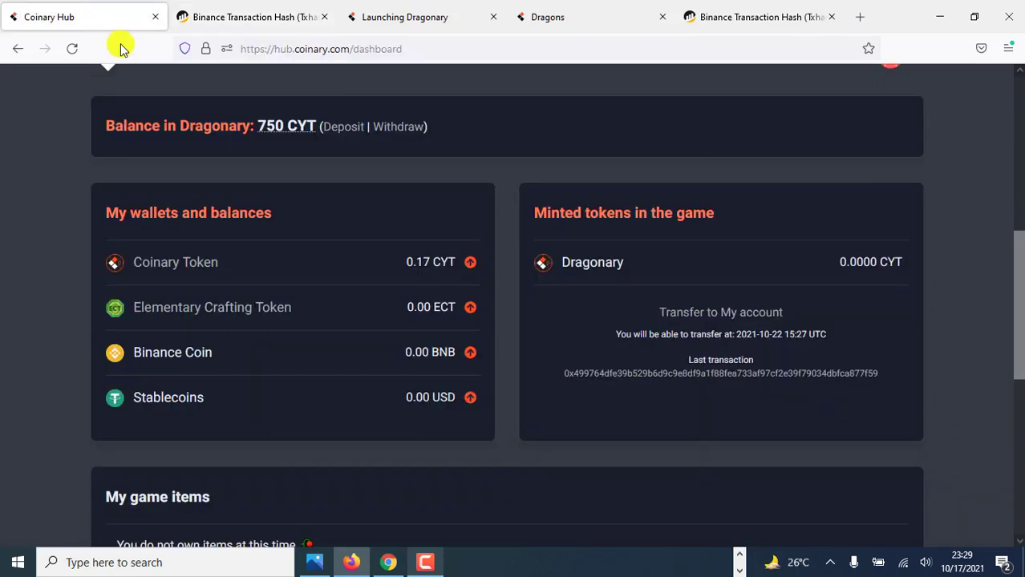
click(70, 47)
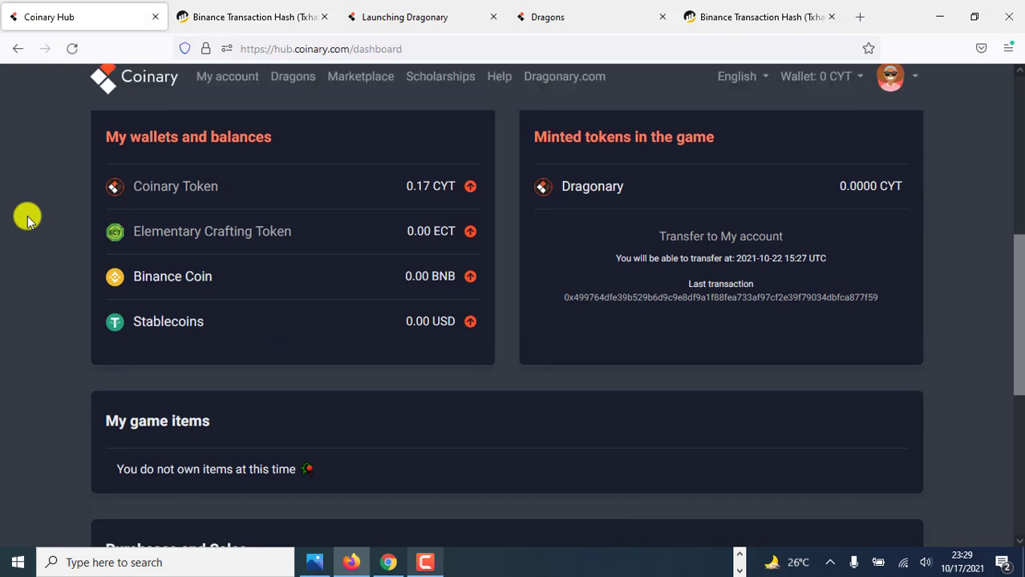
click(918, 105)
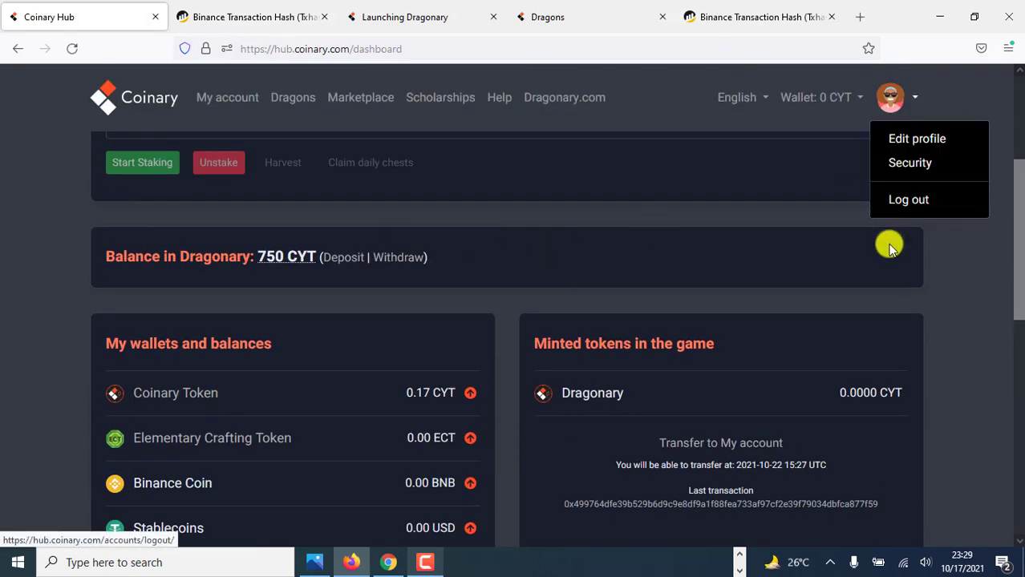
click(909, 200)
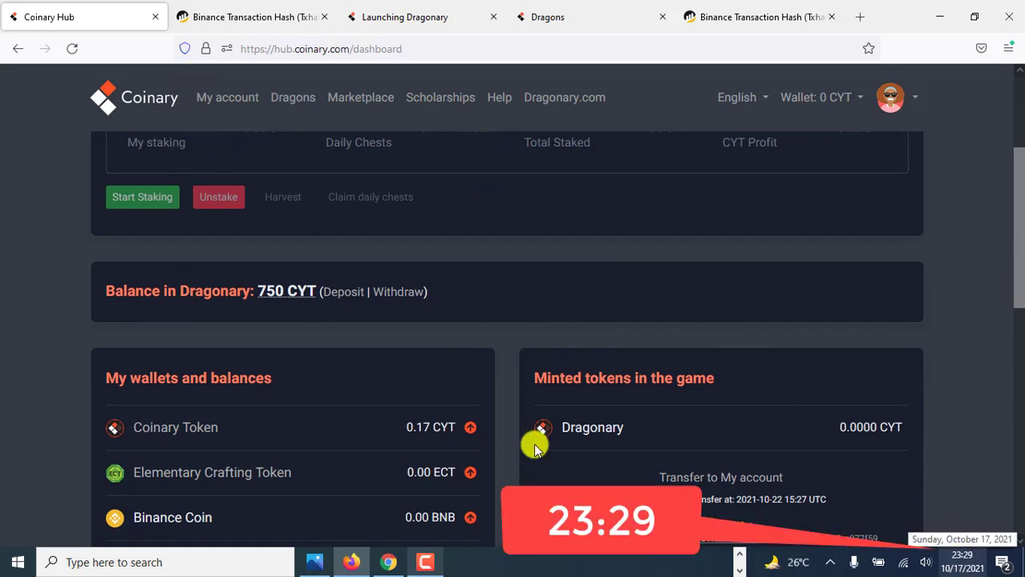
click(429, 564)
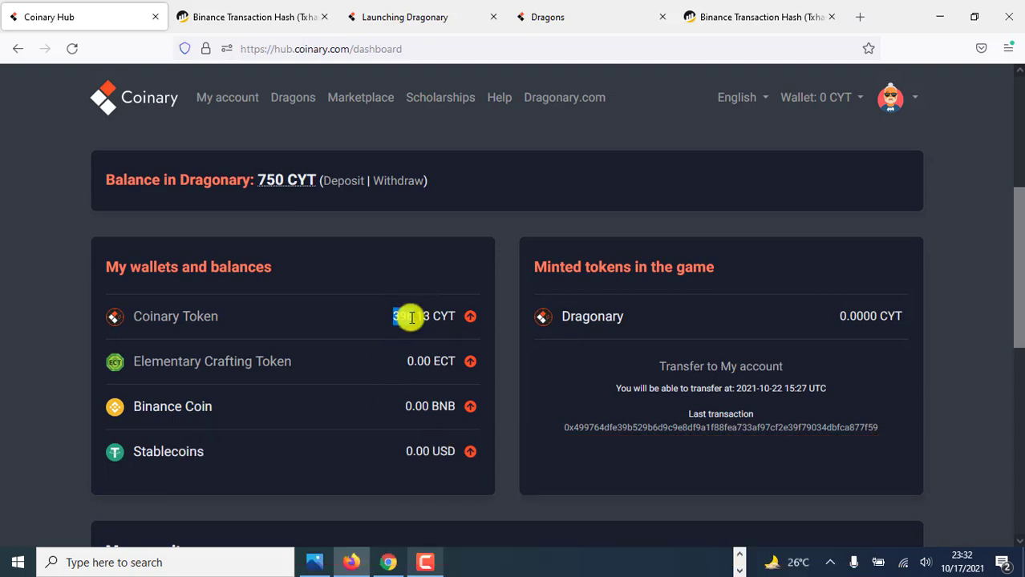
Switch to MetaMask in Chrome and copy the account's wallet address.
click(390, 559)
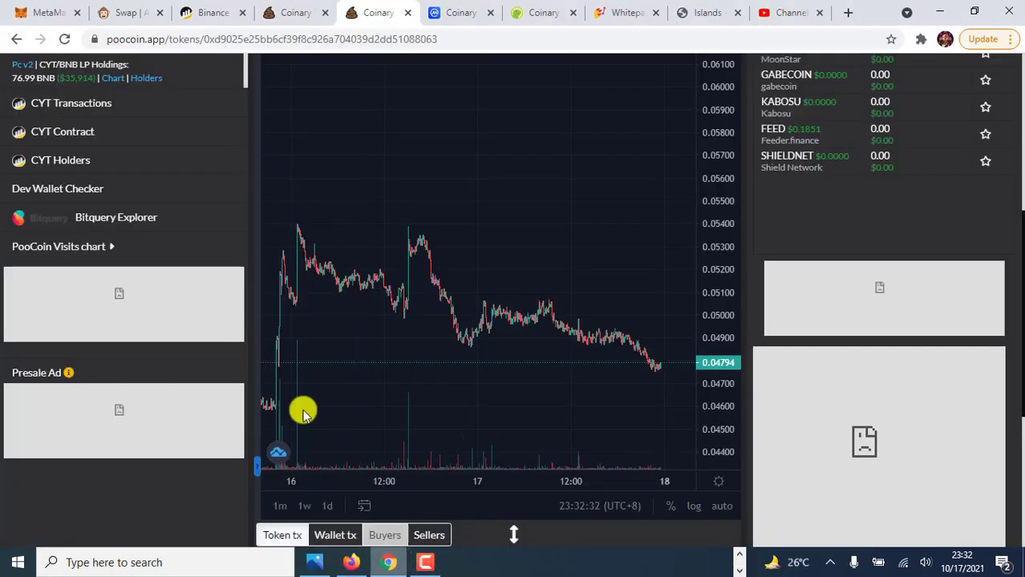
click(45, 13)
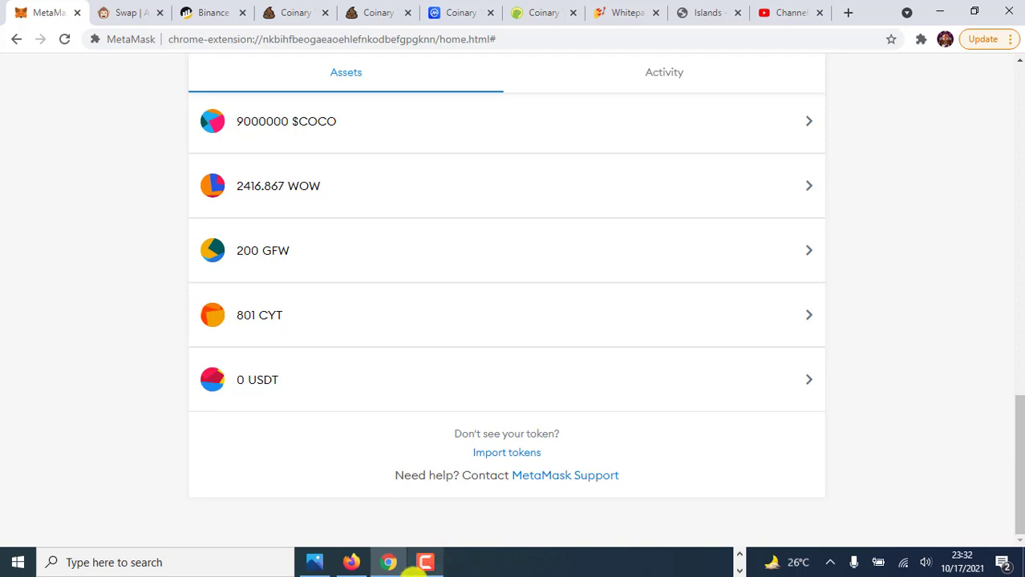
scroll(343, 277, up, 15)
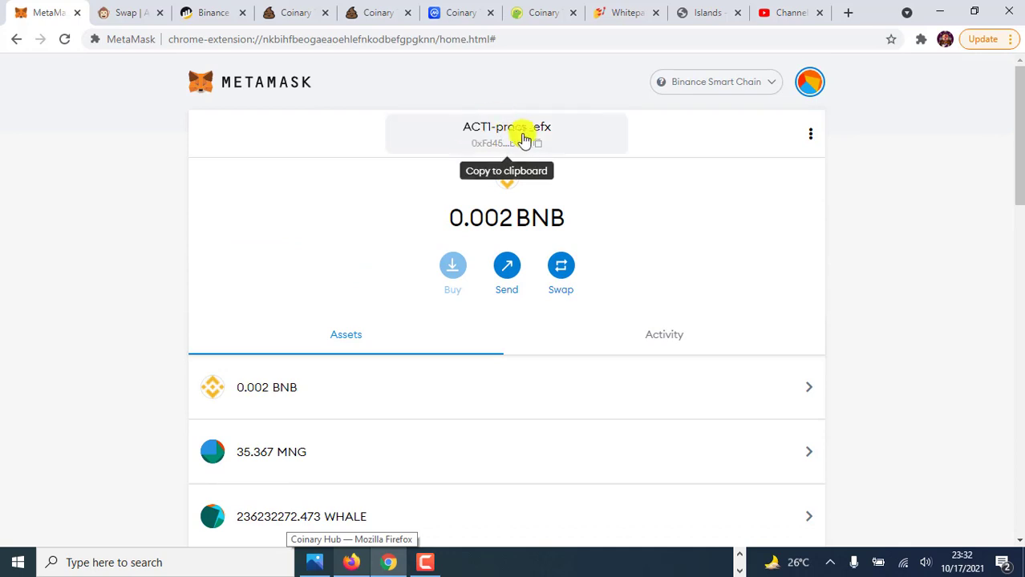
click(540, 148)
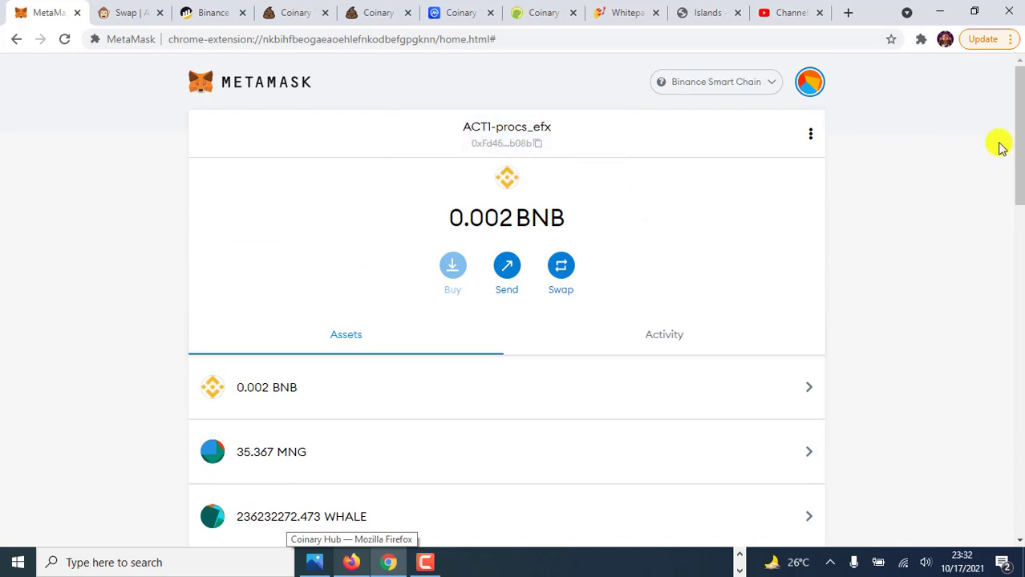
Open the CYT asset in MetaMask to view its balance and history, and return to the account overview.
drag(1017, 125, 1018, 481)
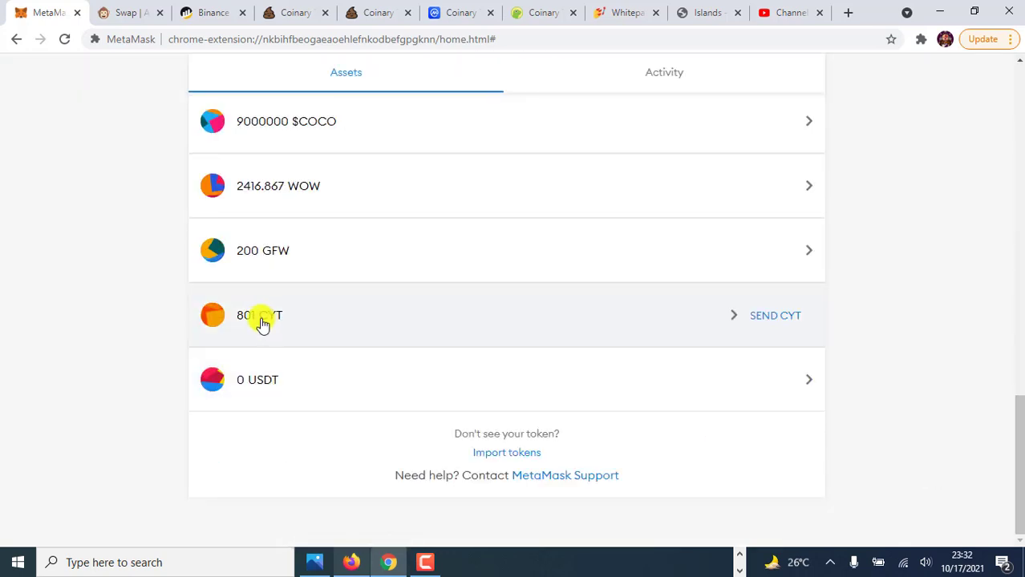
click(261, 321)
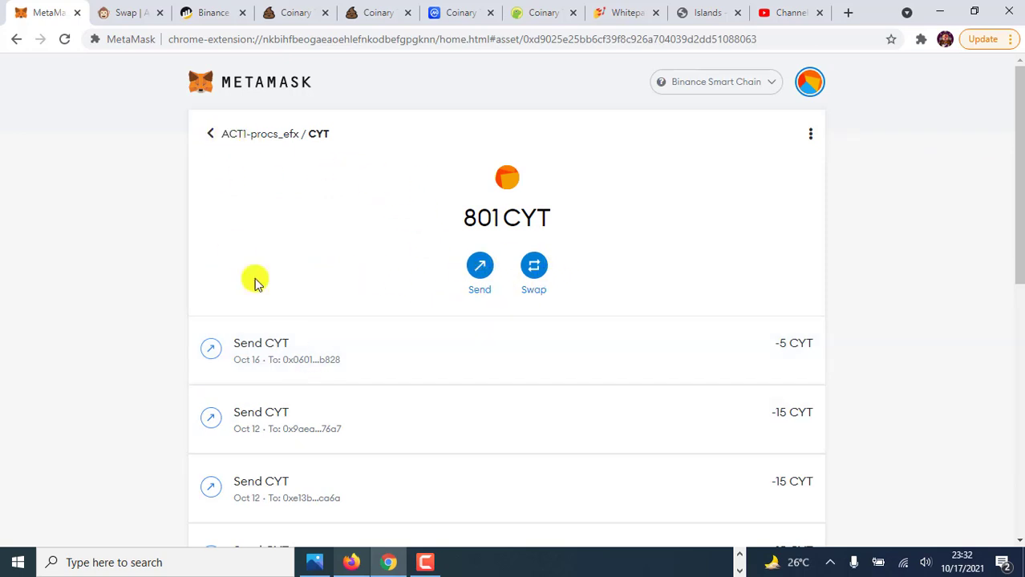
click(247, 134)
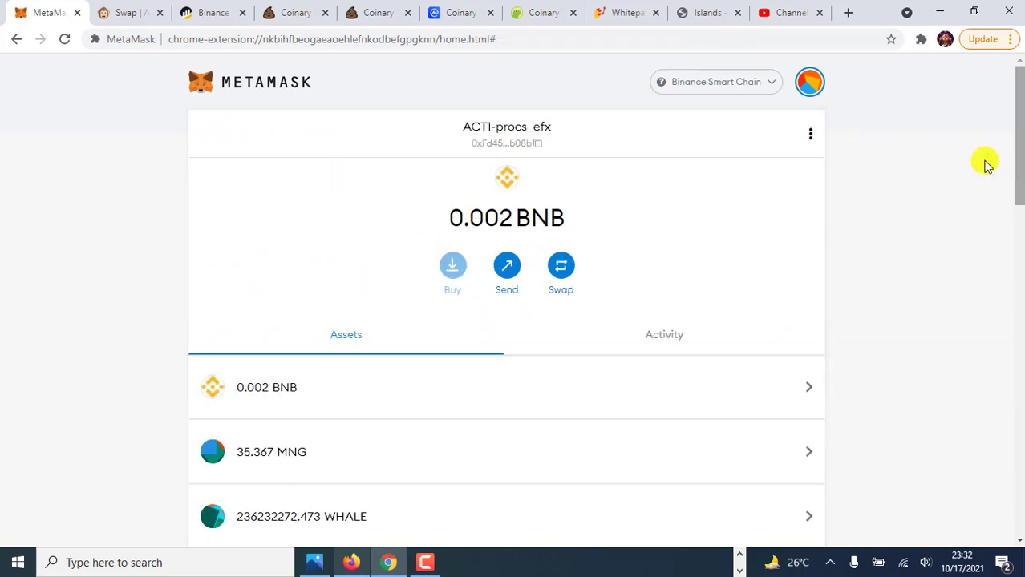
Copy the MetaMask account address again and paste it as the recipient address in Coinary's CYT withdrawal form in Firefox.
click(537, 151)
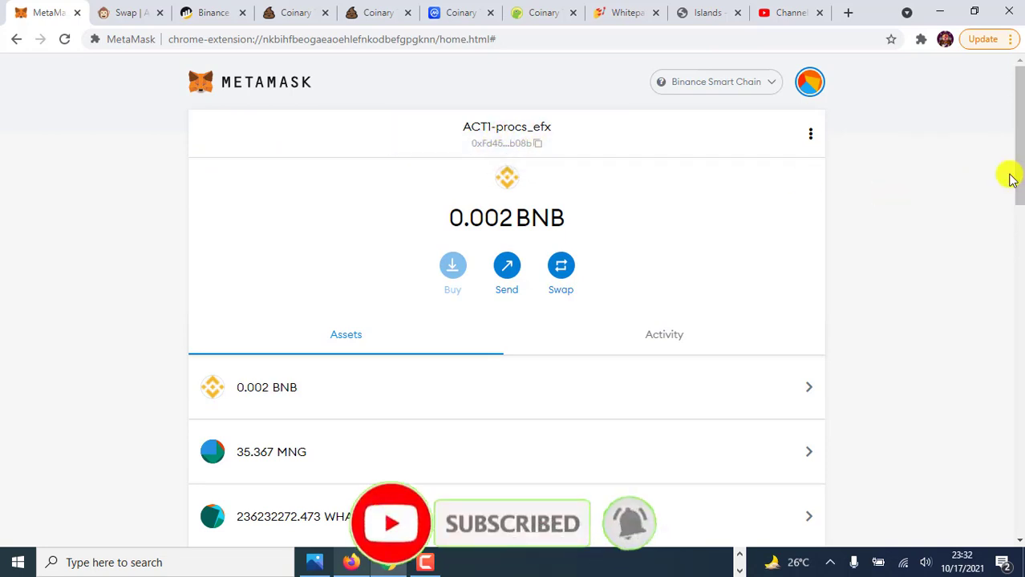
drag(1016, 244, 1015, 467)
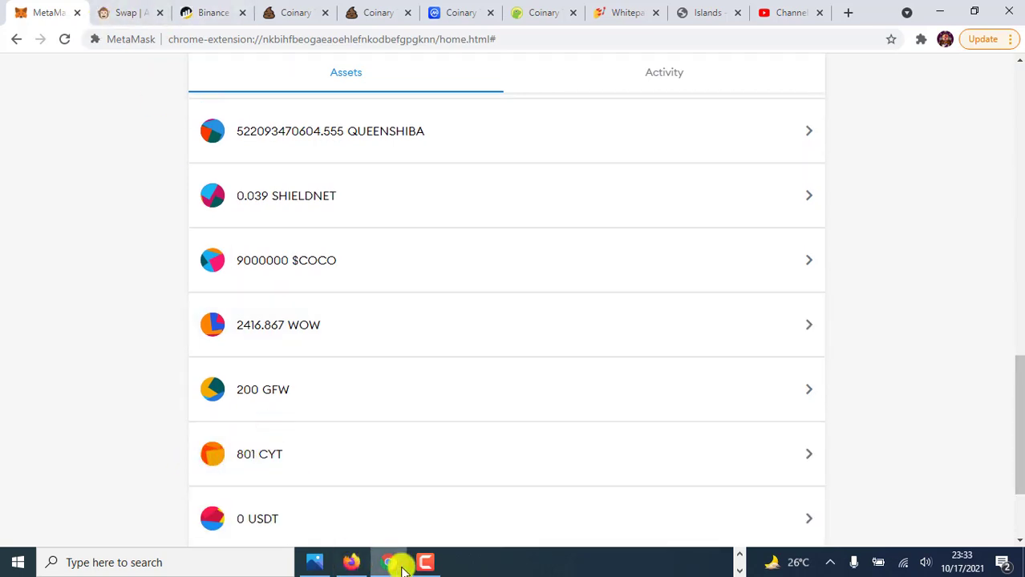
click(351, 562)
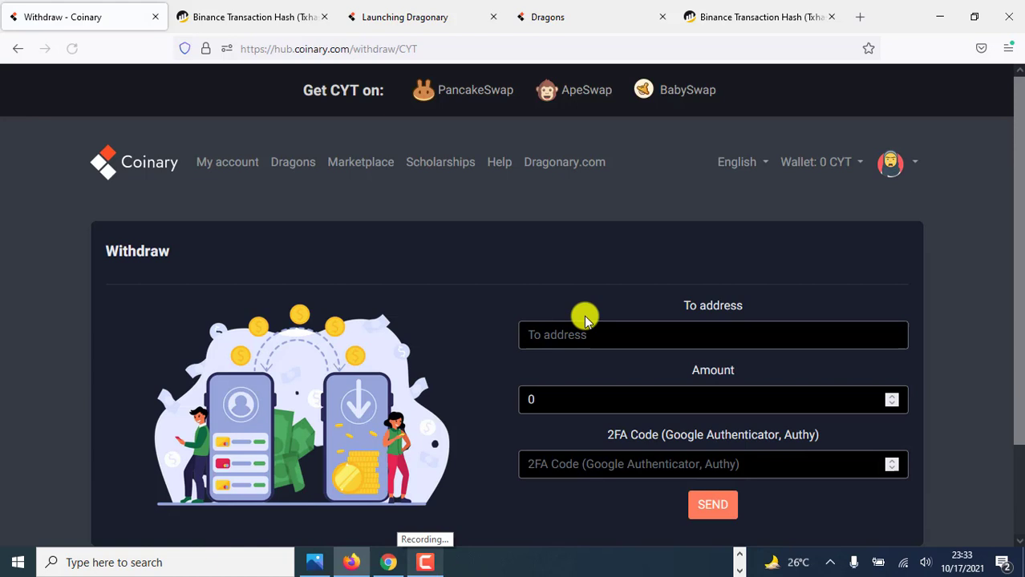
click(601, 329)
key(ctrl+v)
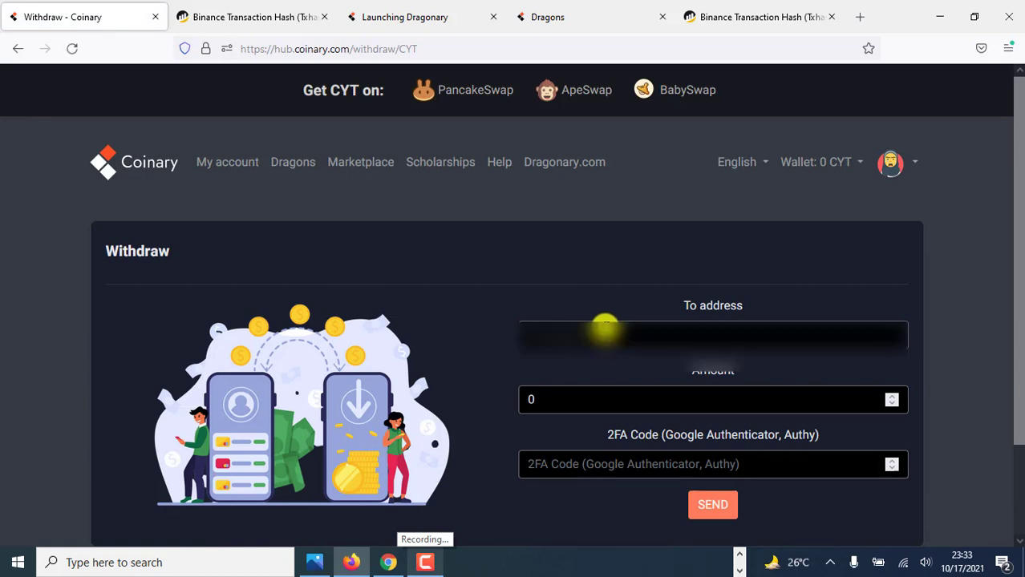
click(603, 327)
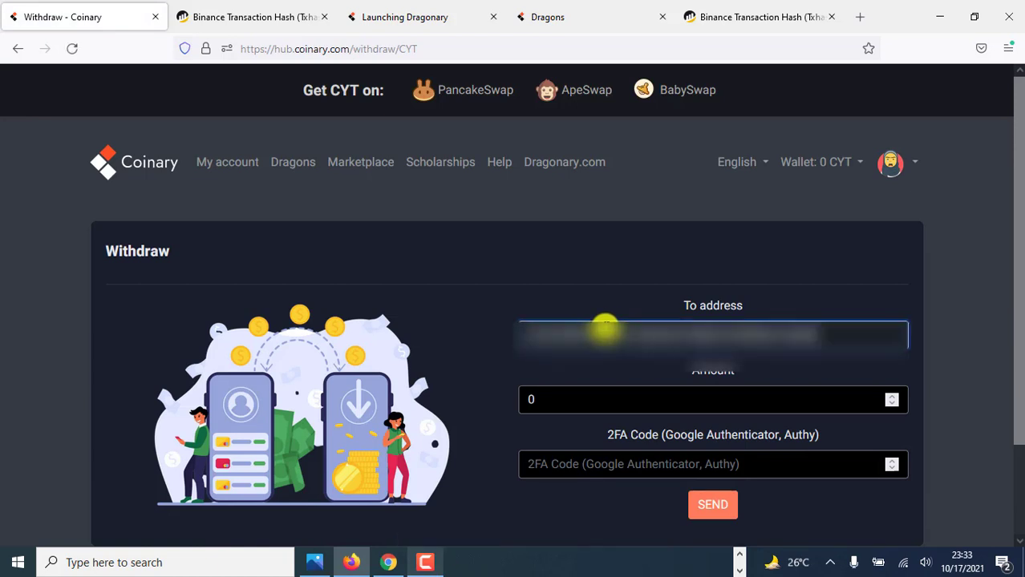
Set the withdrawal amount to 396 CYT, enter the 2FA code, and send the withdrawal.
click(661, 404)
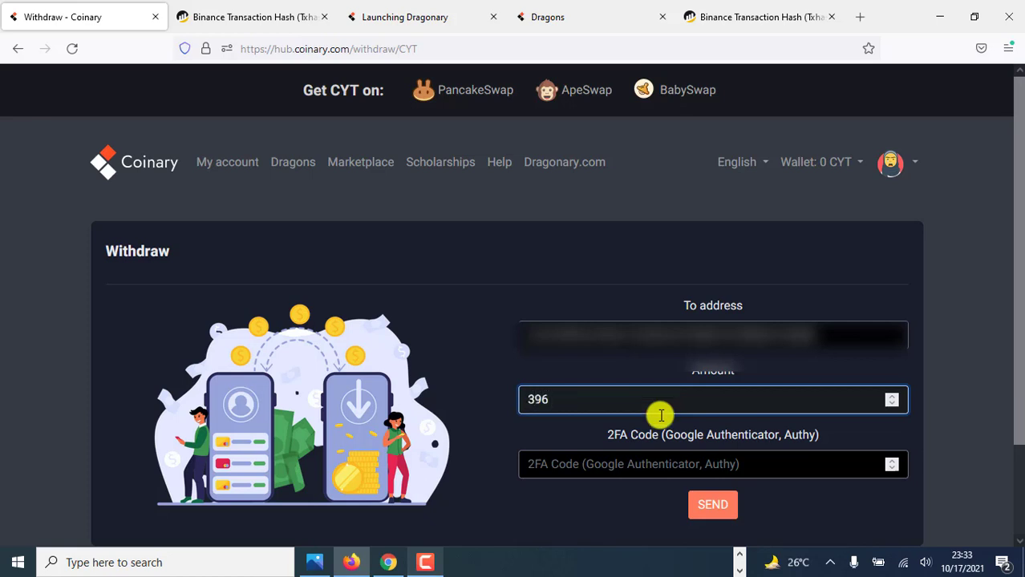
click(664, 458)
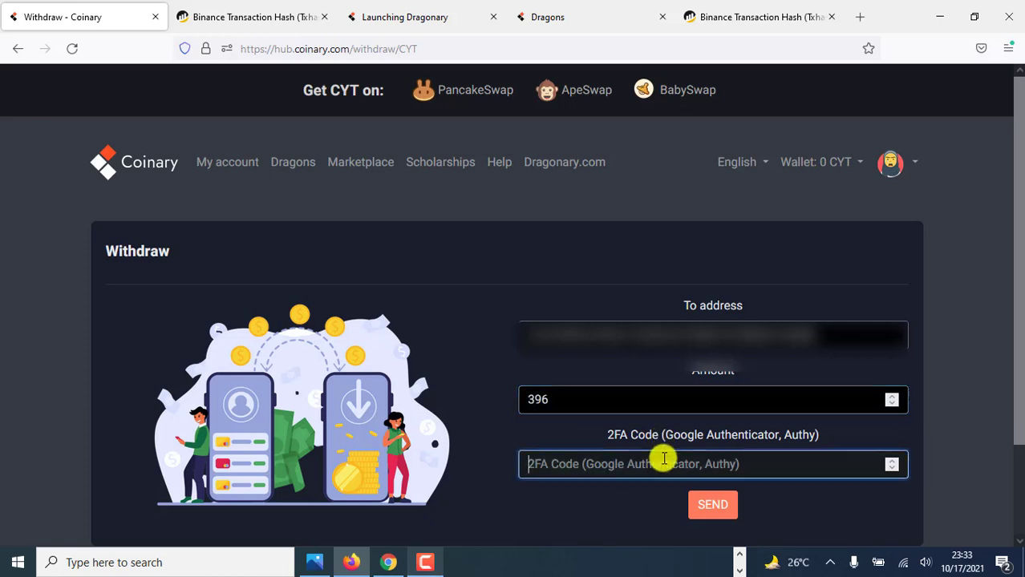
key(ctrl+v)
key(Return)
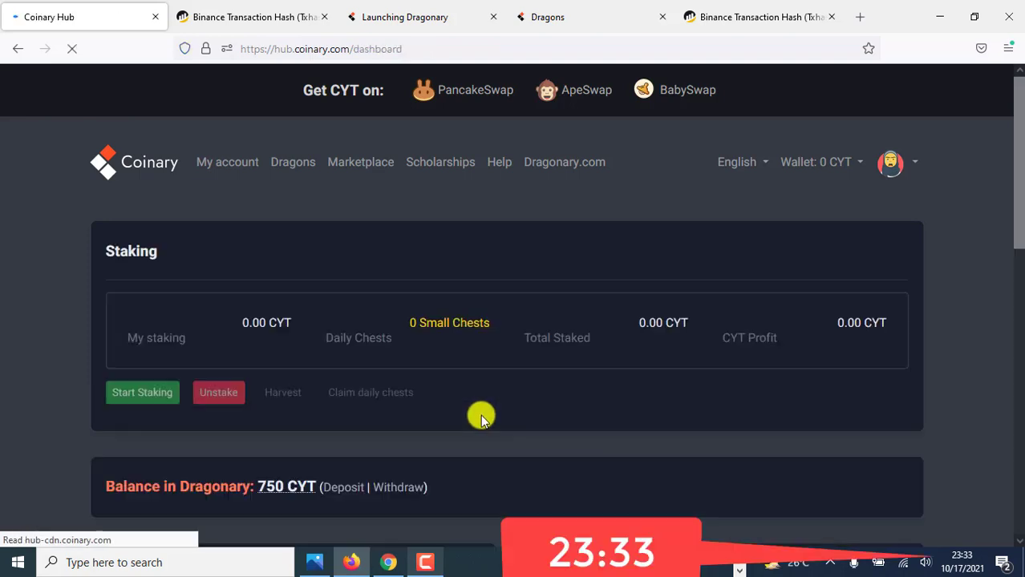
Check the Coinary Token balance on the dashboard, and reload MetaMask in Chrome to check its CYT balance.
scroll(540, 429, down, 4)
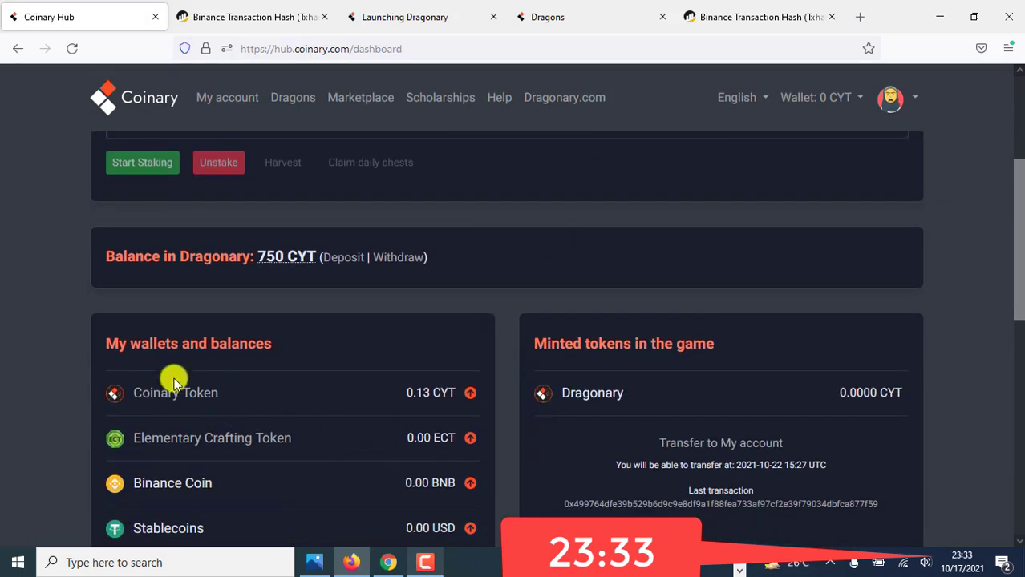
scroll(471, 384, down, 2)
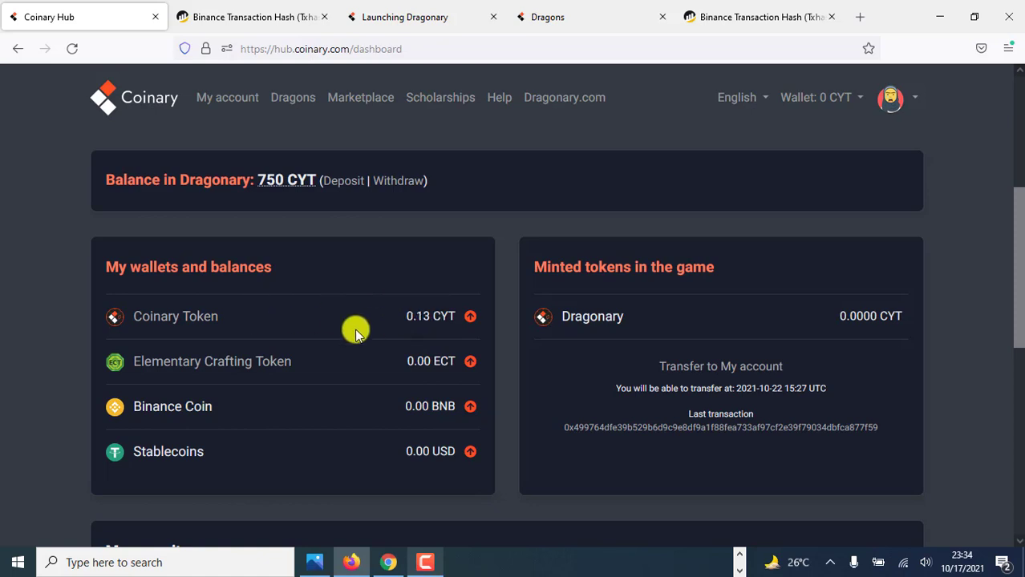
click(388, 566)
scroll(321, 424, down, 2)
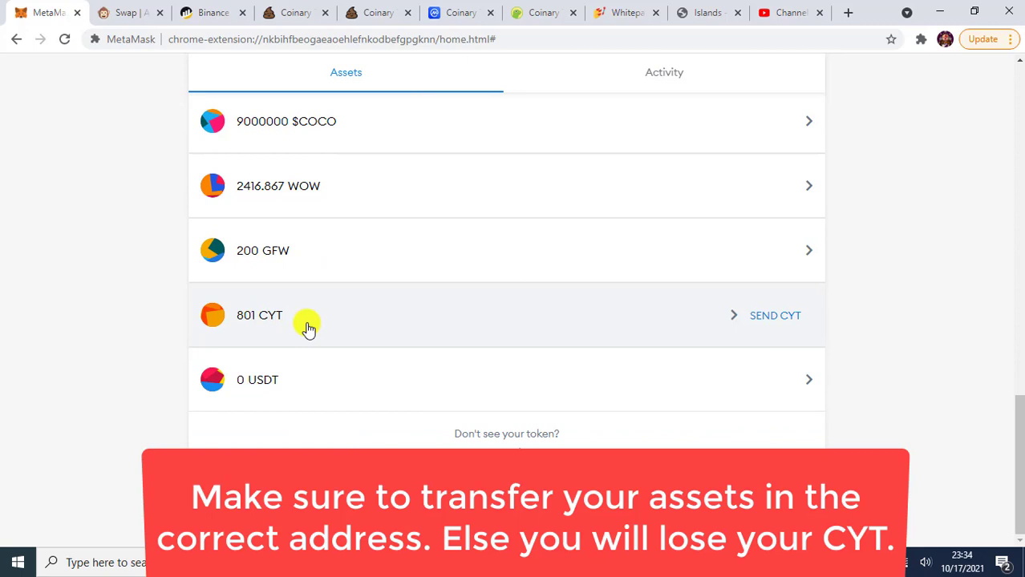
click(63, 41)
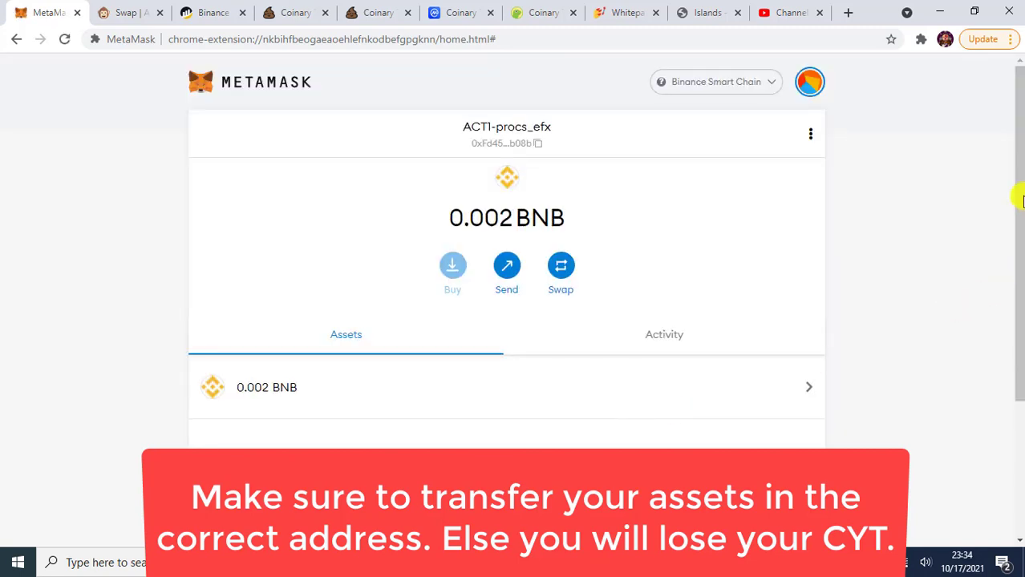
drag(1021, 200, 1021, 513)
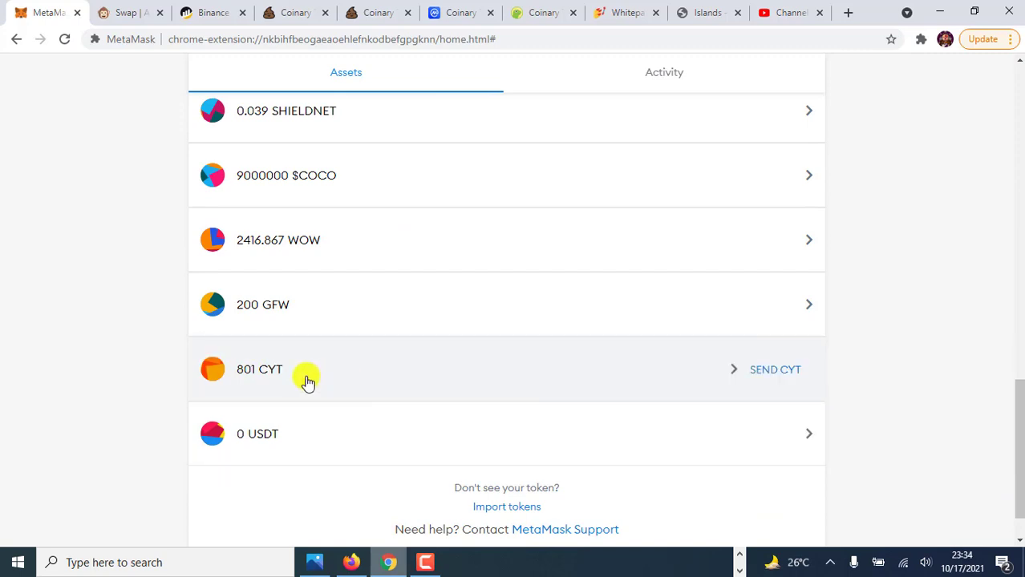
Return briefly to the Coinary dashboard and recheck MetaMask's asset list for the arrival of the withdrawn CYT.
click(353, 563)
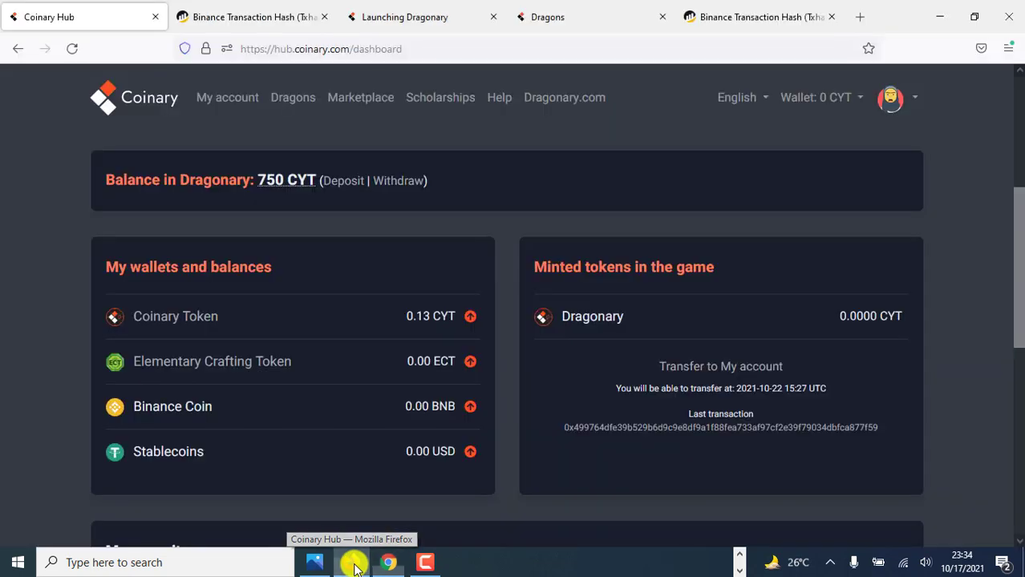
mouse_move(373, 559)
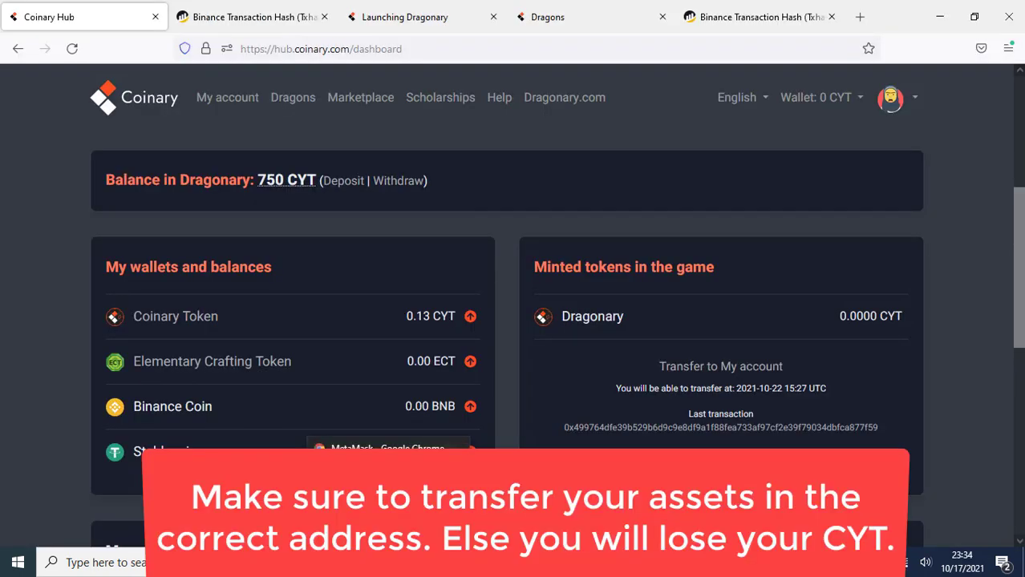
click(282, 452)
scroll(773, 272, up, 10)
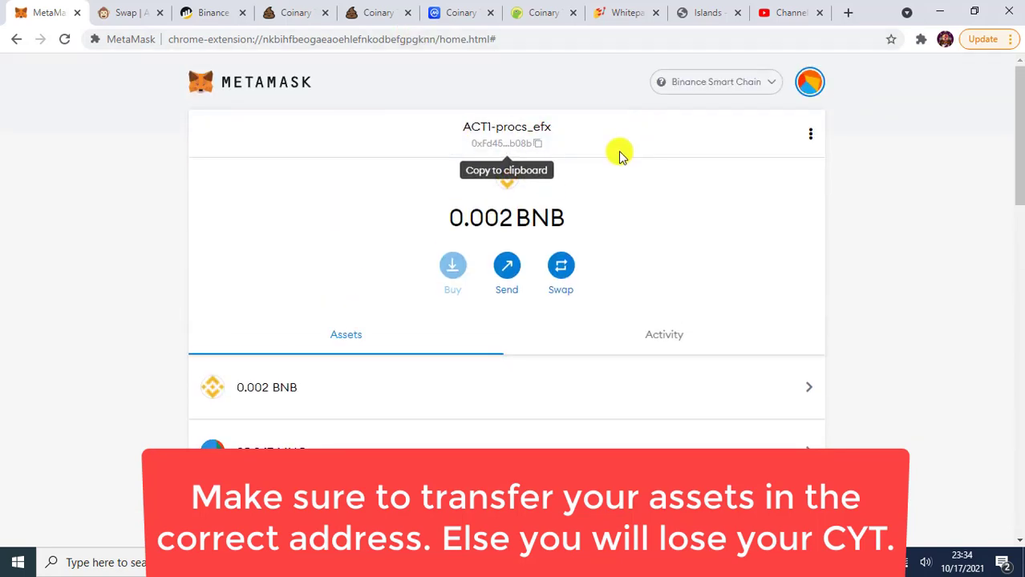
click(1018, 335)
drag(1018, 335, 1015, 504)
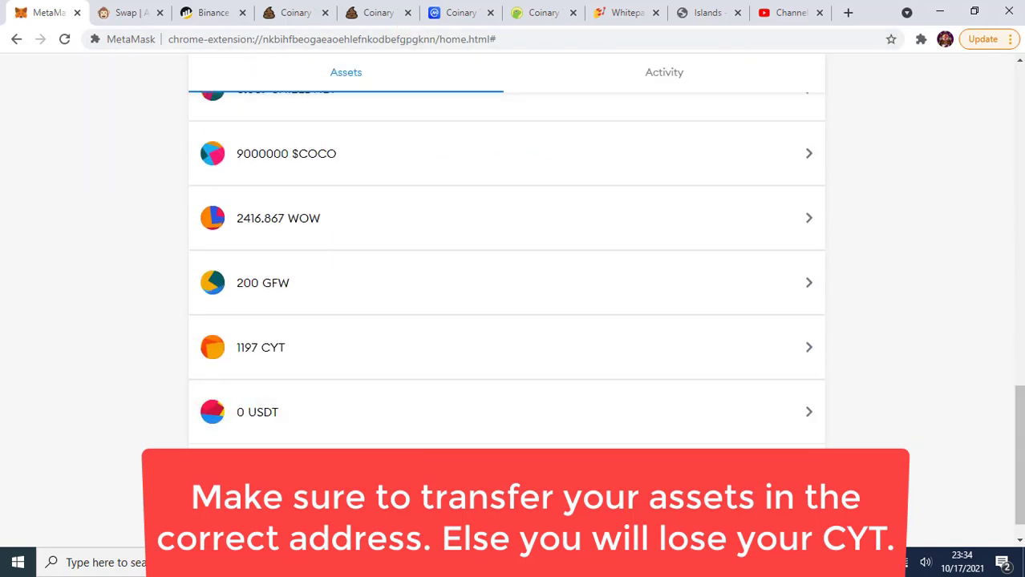
mouse_move(352, 562)
click(337, 481)
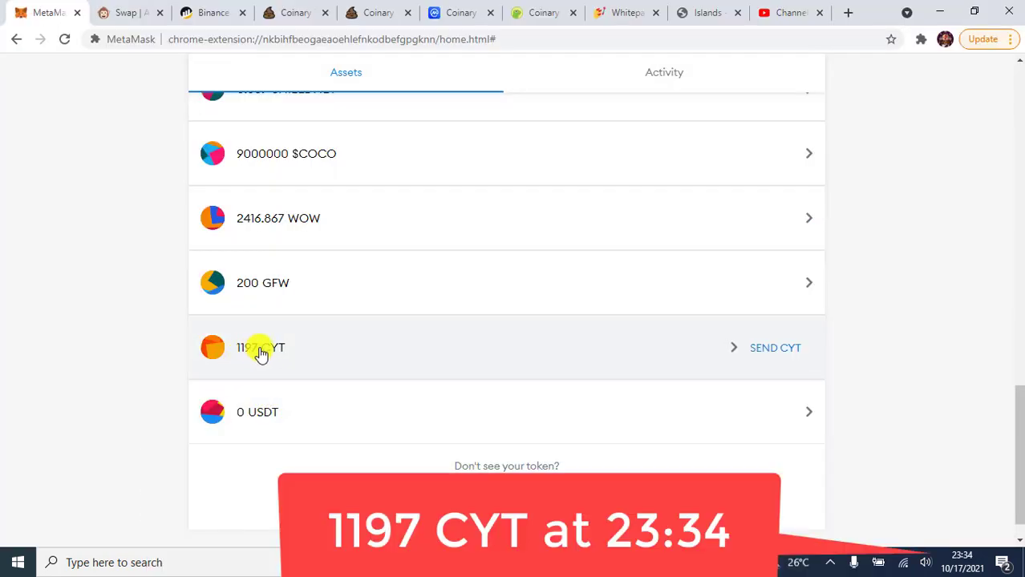
mouse_move(248, 343)
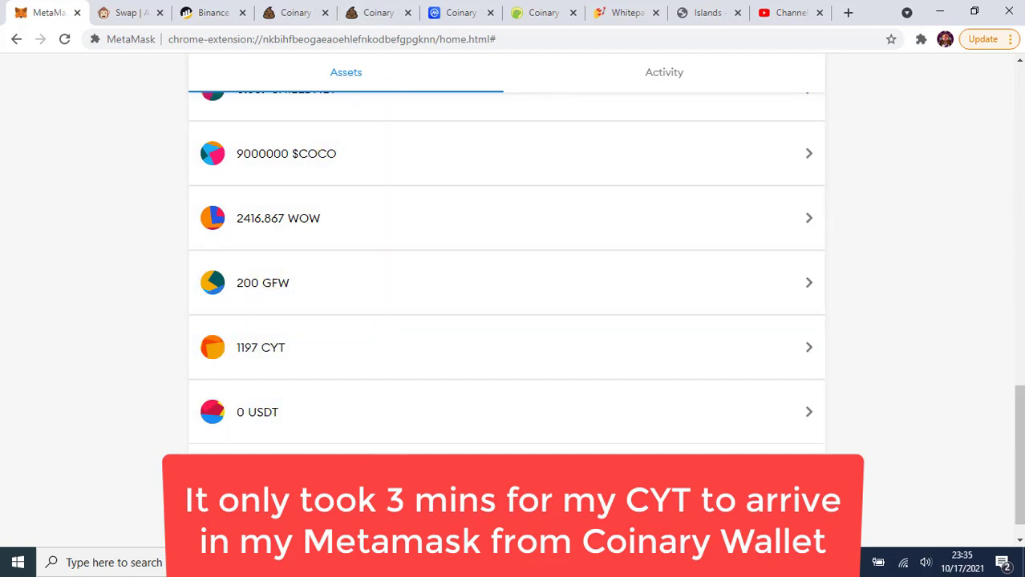
Compare the Coinary Token wallet balance on the Coinary dashboard with the CYT balance in MetaMask.
key(alt+Tab)
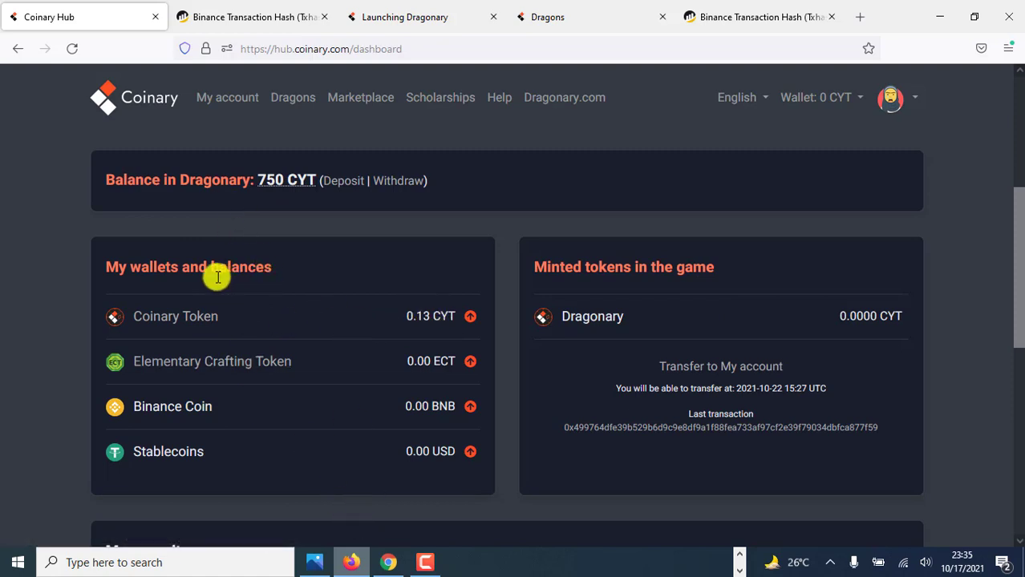
click(390, 562)
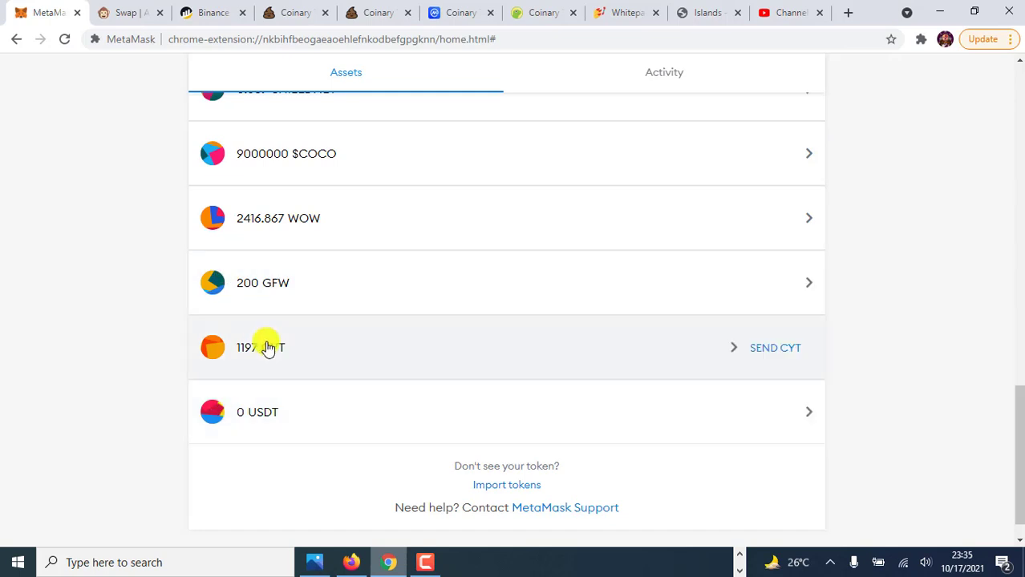
drag(1020, 429, 1020, 419)
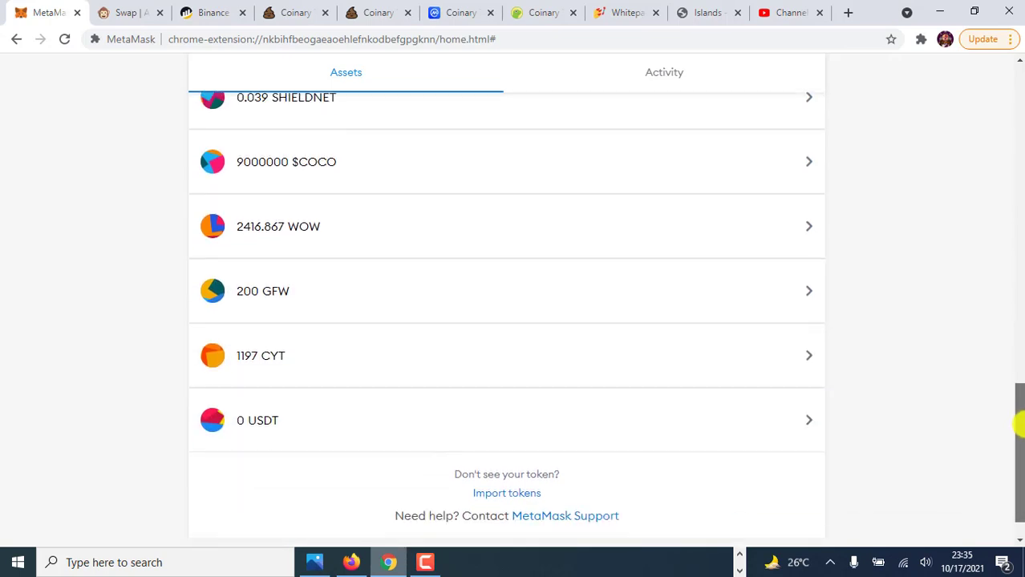
click(352, 565)
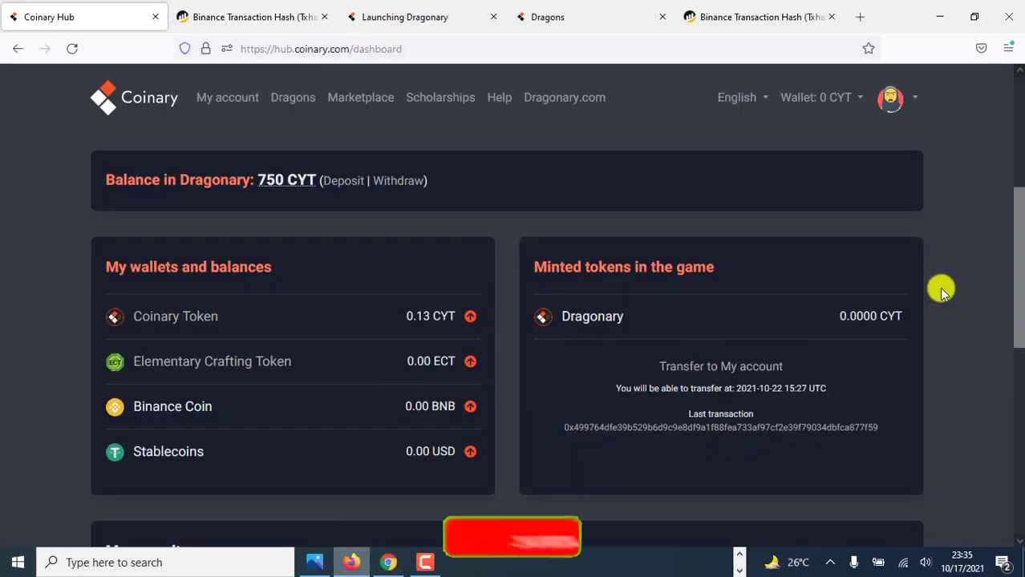
drag(1014, 259, 1015, 261)
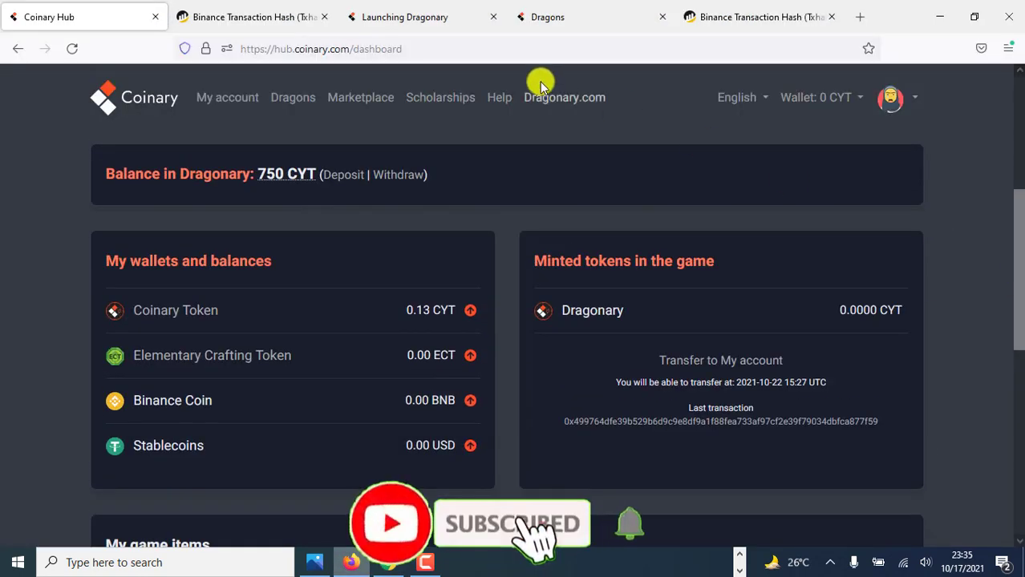
Examine the owned dragons and their marketplace status on Coinary's Dragons page.
click(573, 24)
drag(1018, 298, 1018, 379)
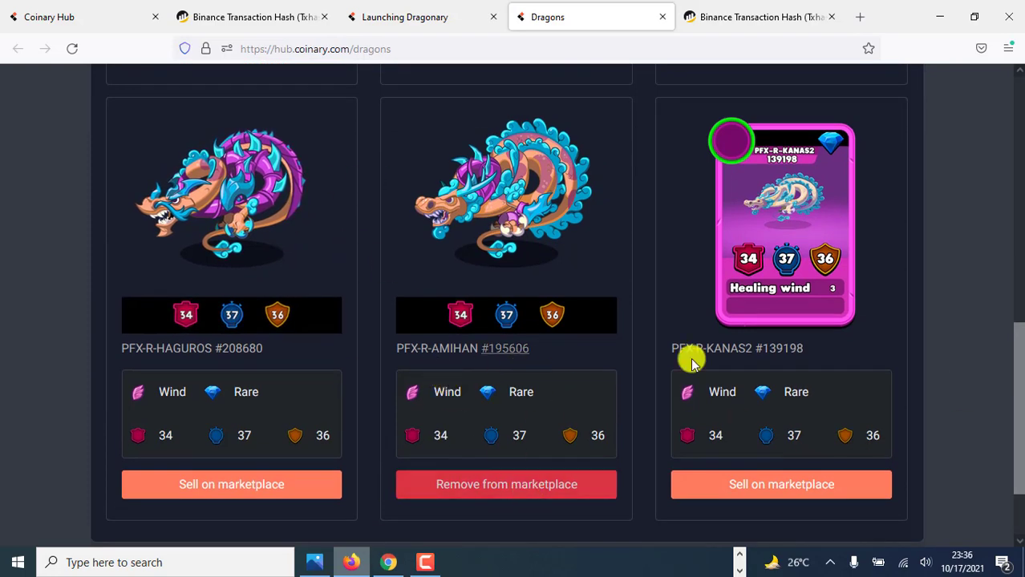
drag(1020, 343, 1018, 297)
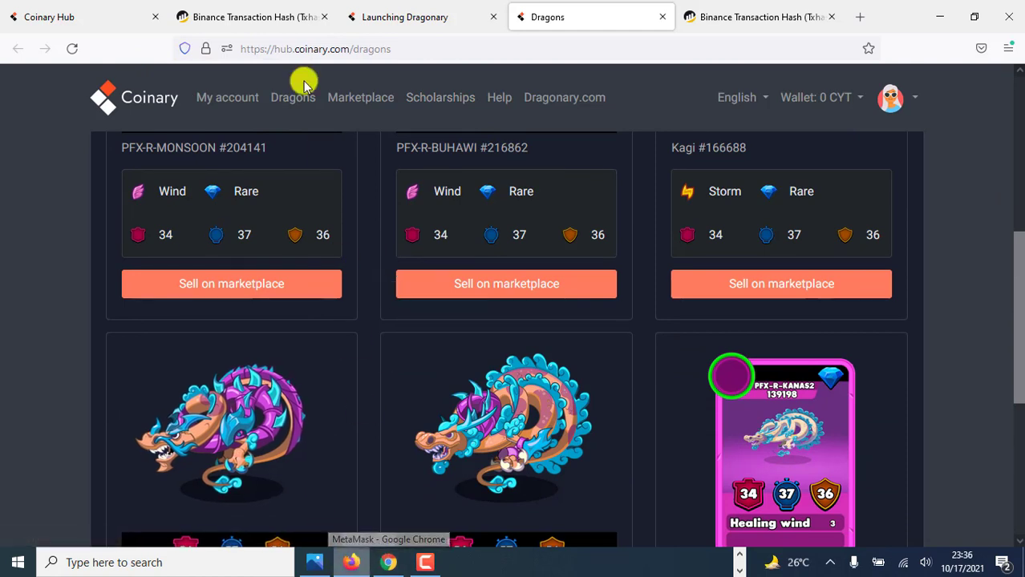
Review the Coinary wallet balances and minted-token transfer details once more alongside MetaMask's CYT holding.
click(38, 19)
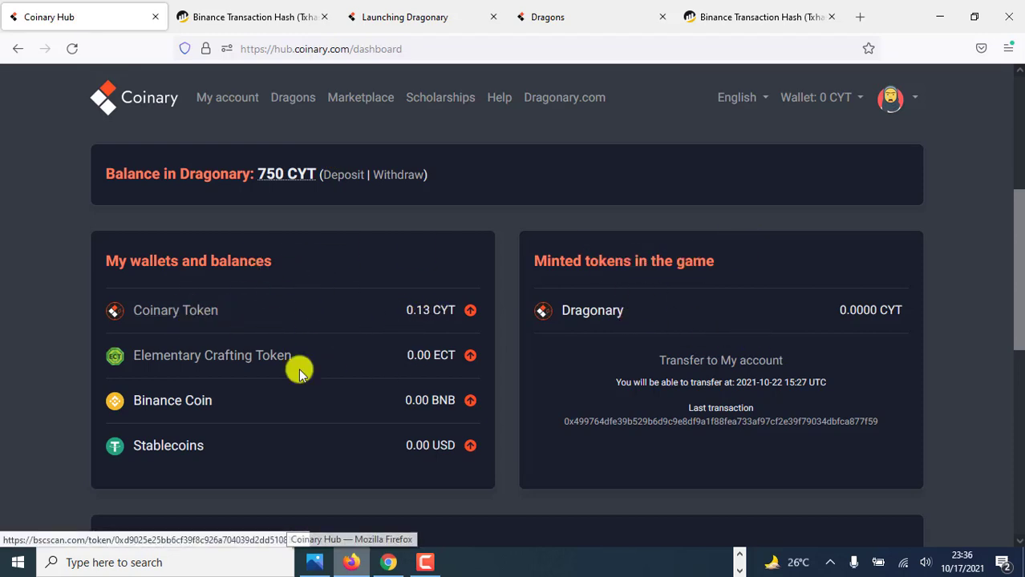
click(385, 566)
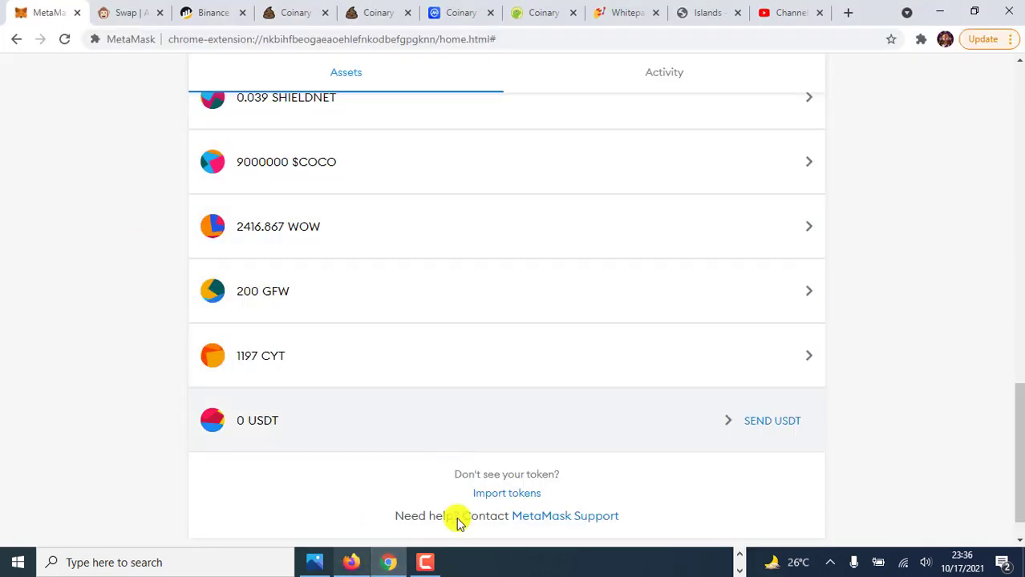
click(425, 562)
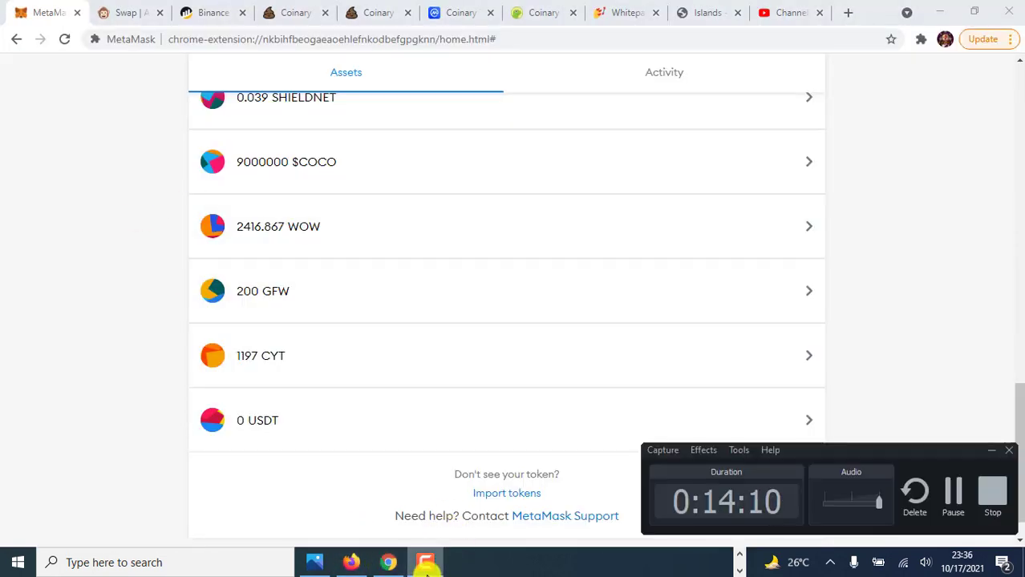
click(989, 450)
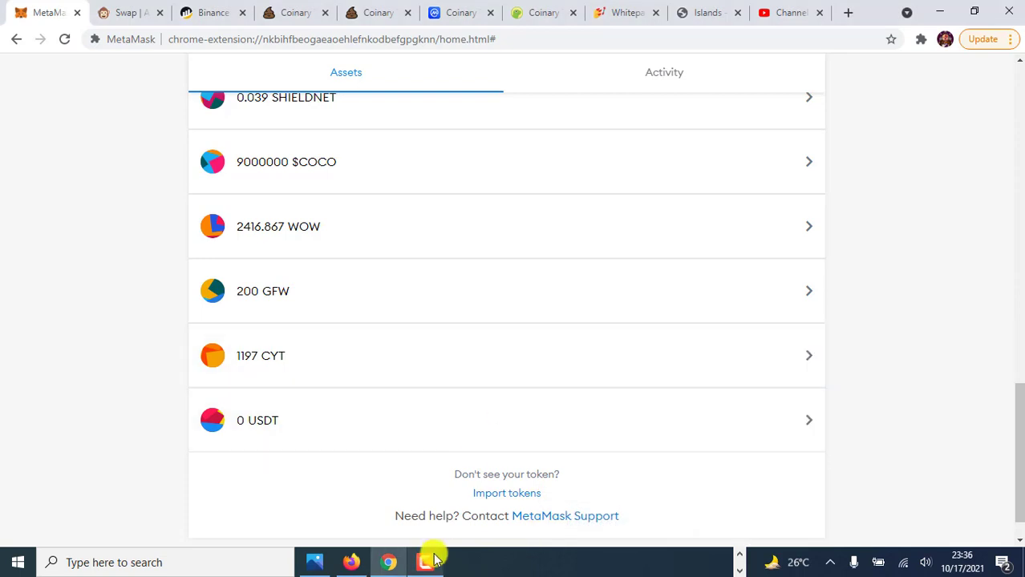
key(alt+Tab)
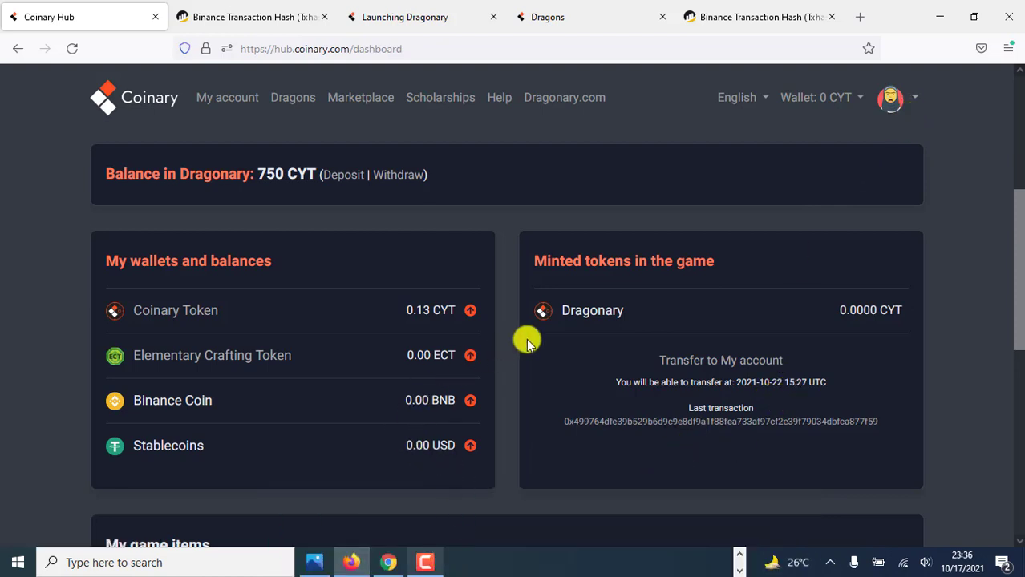
mouse_move(1020, 224)
mouse_down()
mouse_move(1019, 187)
mouse_move(1018, 252)
mouse_move(1020, 234)
mouse_up()
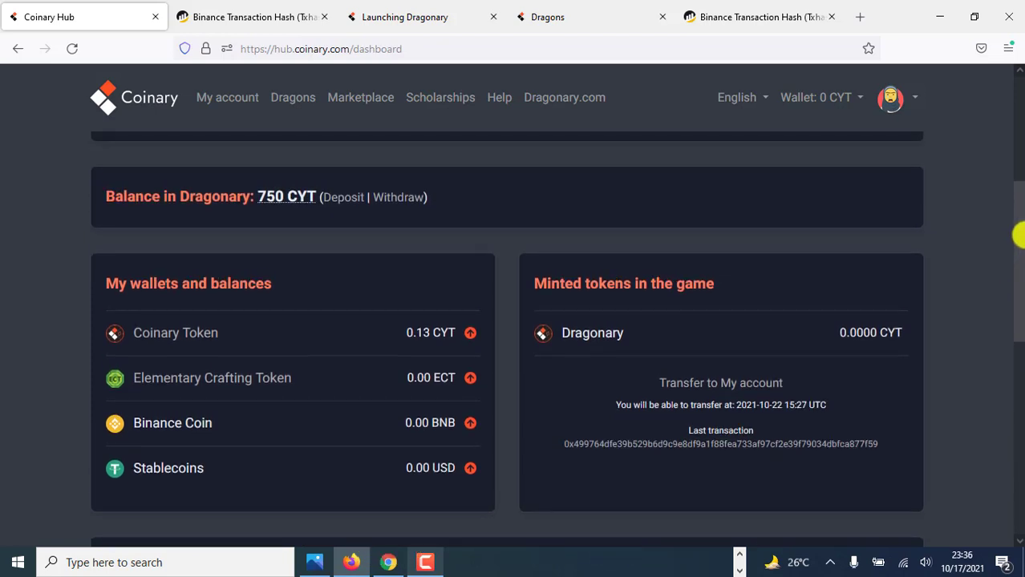
click(425, 562)
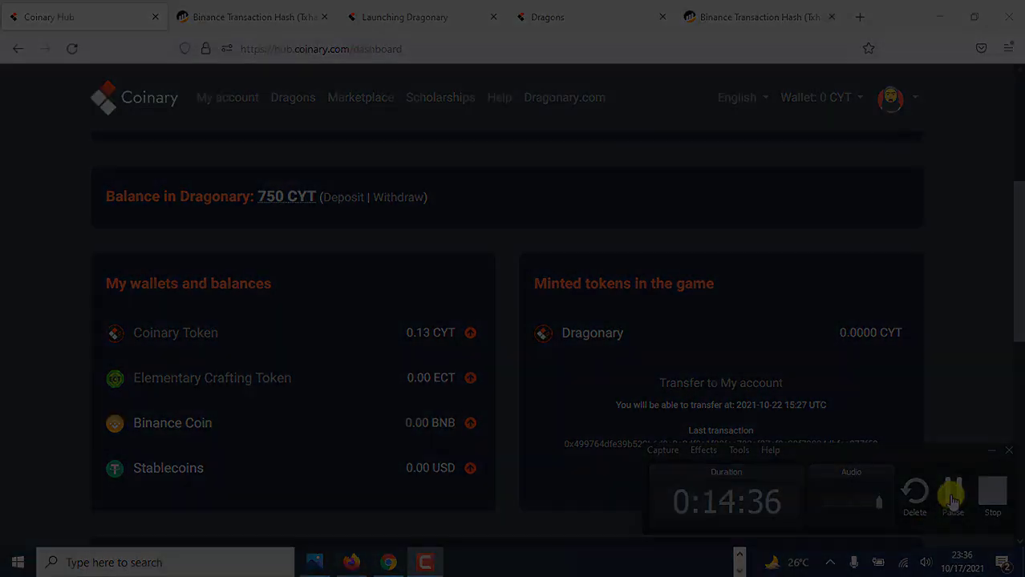